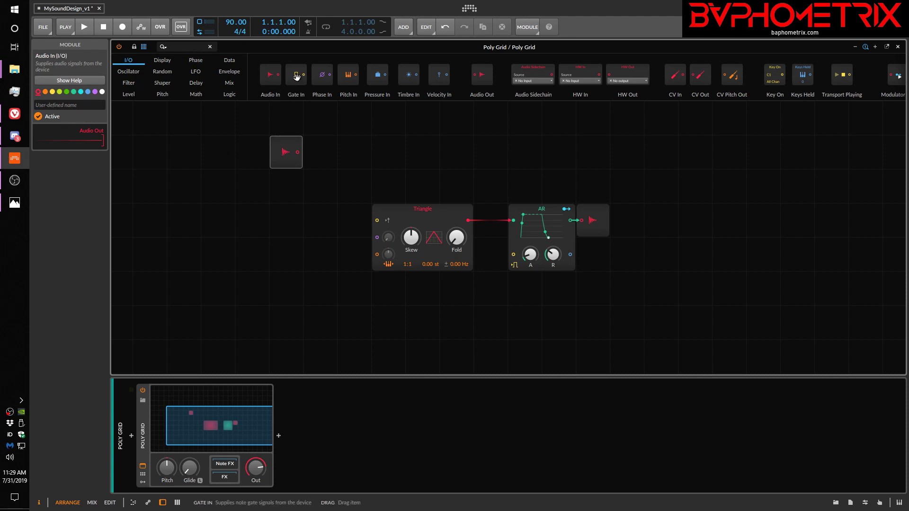
# - Add a Gate In module beside the Audio In module, and delete both of them
pyautogui.moveTo(295, 74); pyautogui.dragTo(313, 163)
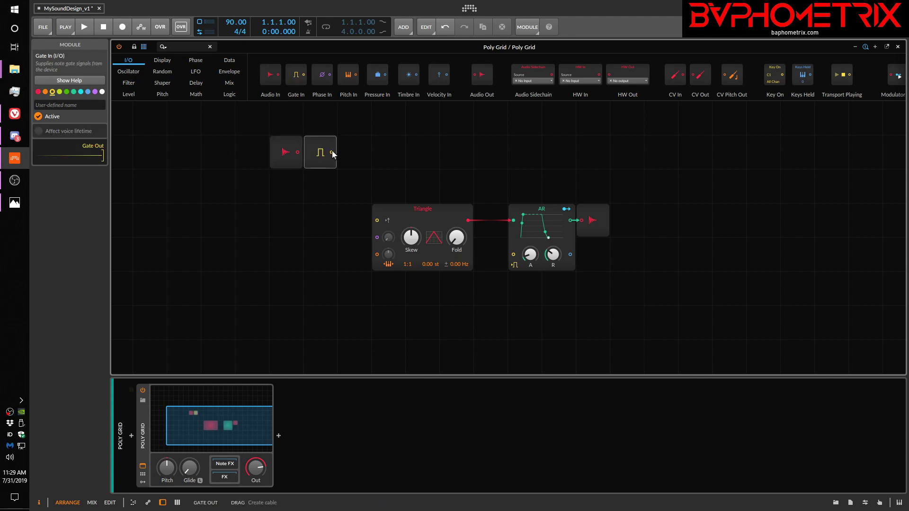
pyautogui.moveTo(286, 121); pyautogui.dragTo(326, 162)
pyautogui.press('Delete')
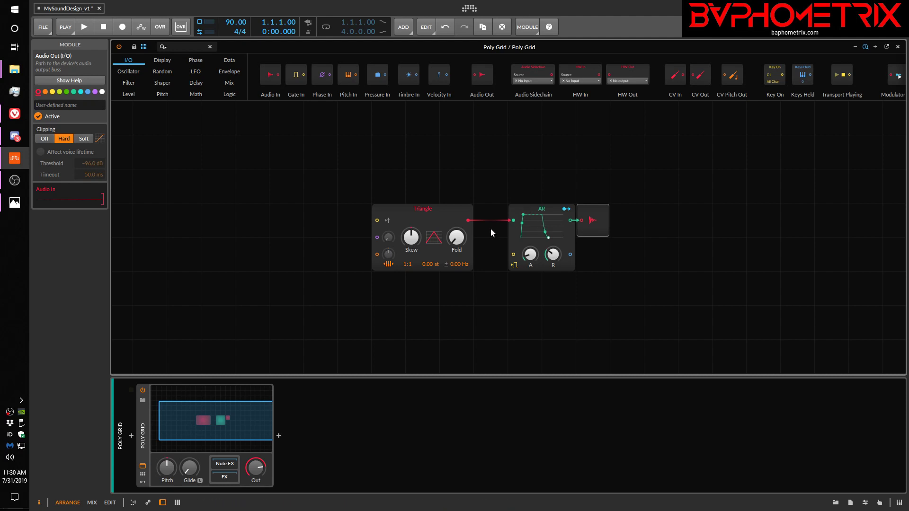
# - Move the Triangle oscillator farther from the AR envelope to widen the gap between them
pyautogui.click(388, 264)
pyautogui.moveTo(435, 214); pyautogui.dragTo(402, 215)
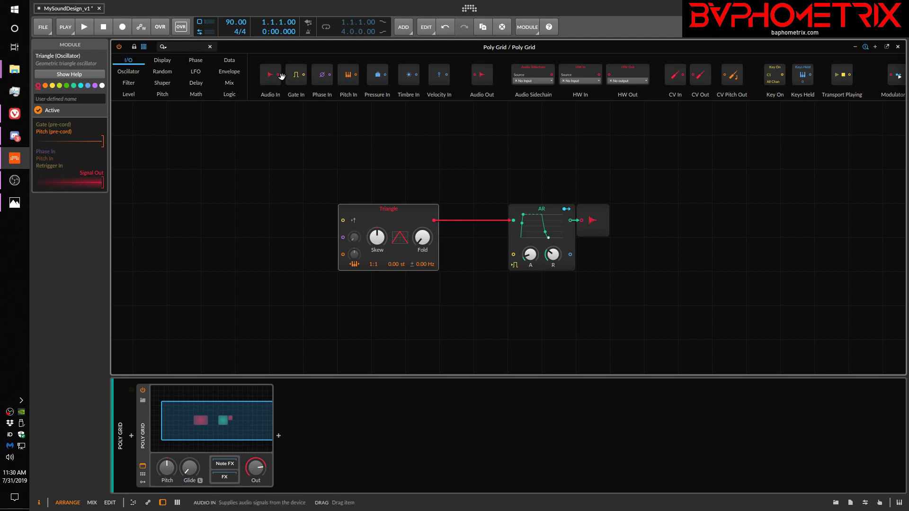
# - Place Audio In, Gate In and Phase In modules in a spaced row above the Triangle oscillator
pyautogui.moveTo(270, 74); pyautogui.dragTo(259, 144)
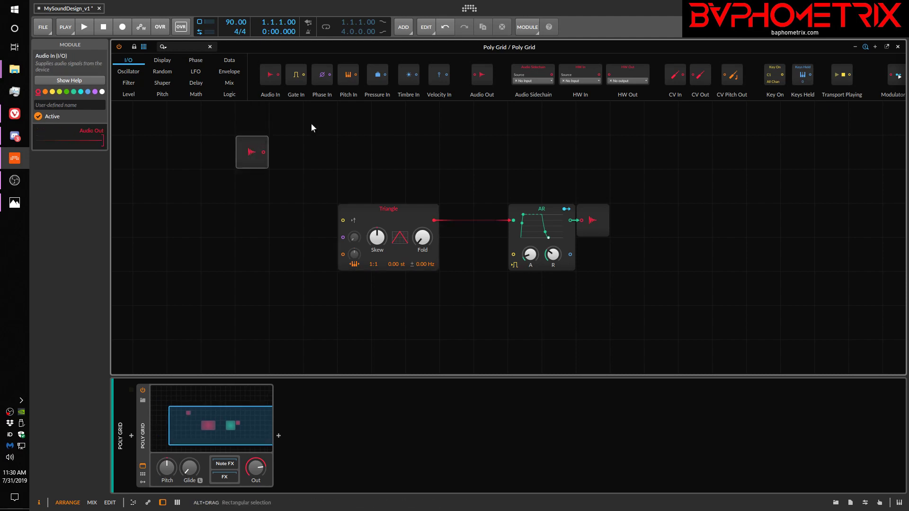
pyautogui.moveTo(299, 90); pyautogui.dragTo(320, 146)
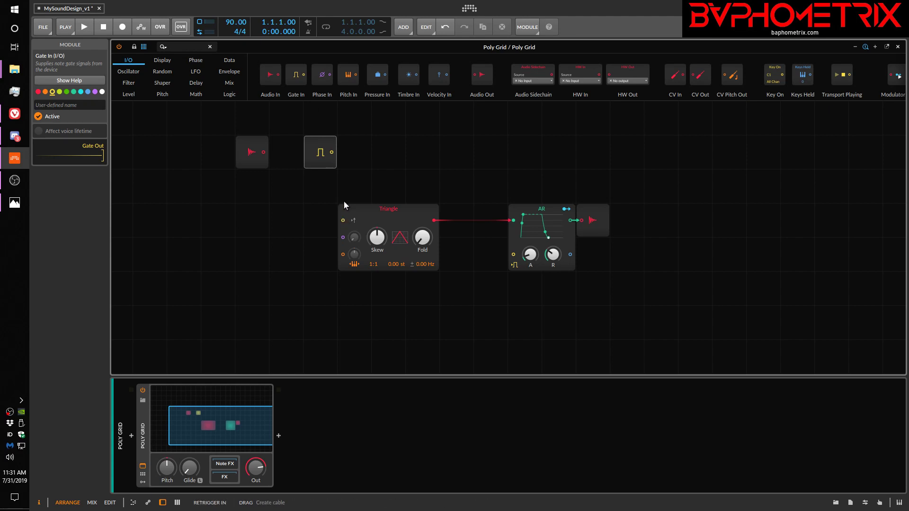
pyautogui.moveTo(322, 75); pyautogui.dragTo(394, 151)
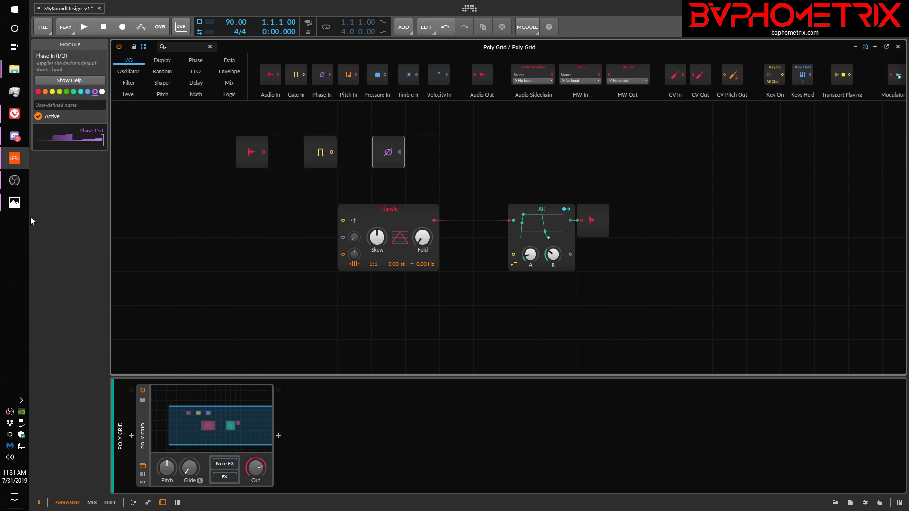
# - Switch to Photos to view the GridSchool episode list image, and return to Bitwig Studio
pyautogui.click(14, 202)
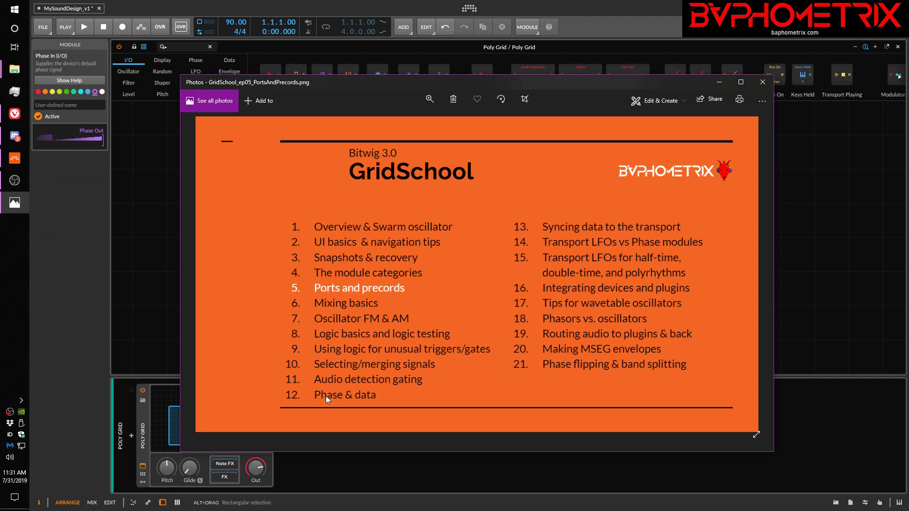
pyautogui.click(407, 13)
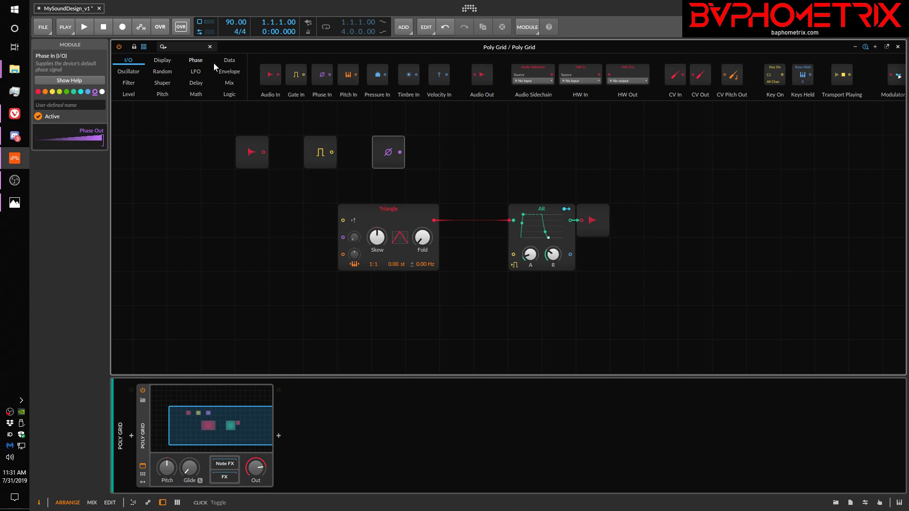
# - Add a Gates sequencer from the Data category below the Triangle oscillator, and delete it again
pyautogui.click(229, 60)
pyautogui.moveTo(306, 74); pyautogui.dragTo(321, 328)
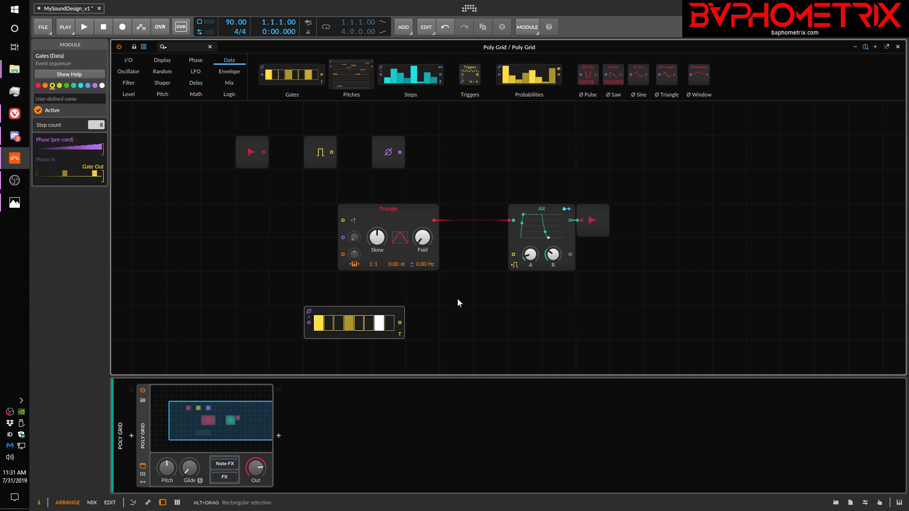
pyautogui.moveTo(433, 314); pyautogui.dragTo(288, 326)
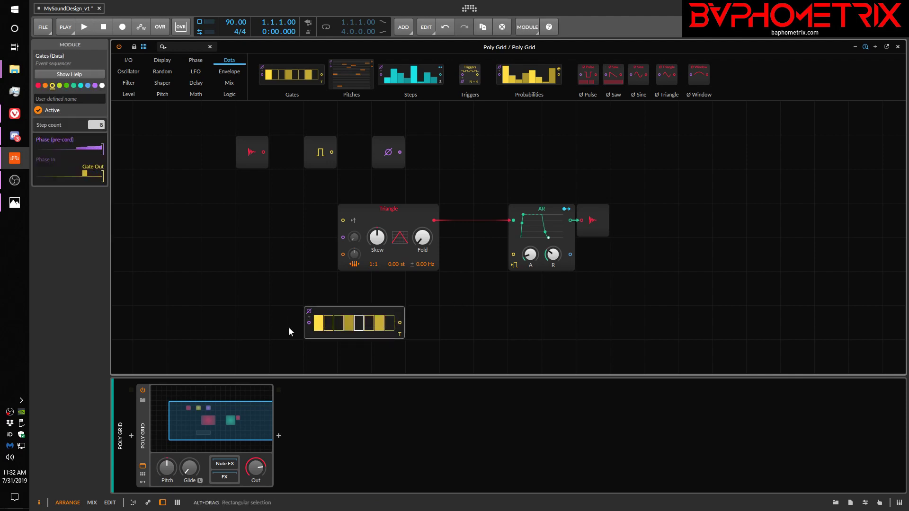
pyautogui.press('Delete')
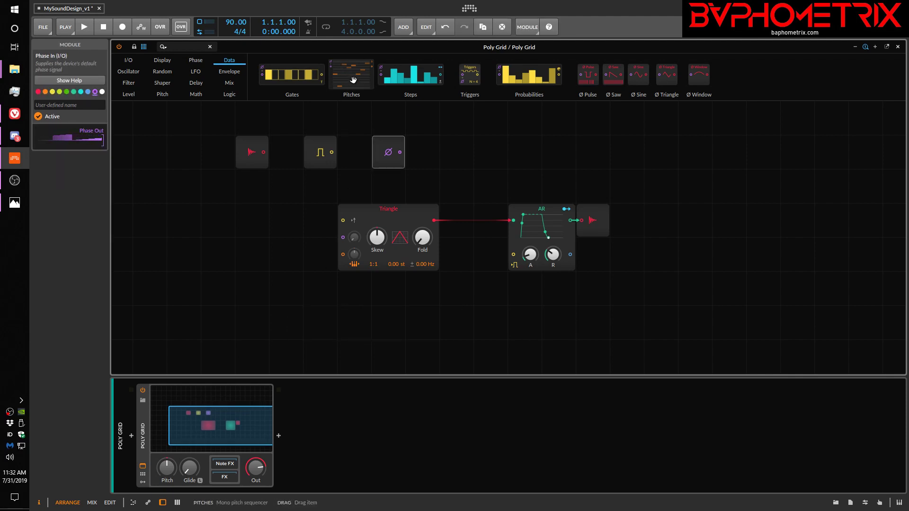
# - Extend the row after Phase In with a Pitches sequencer, a Pitch In and a Pressure In module
pyautogui.moveTo(351, 76); pyautogui.dragTo(452, 124)
pyautogui.click(130, 58)
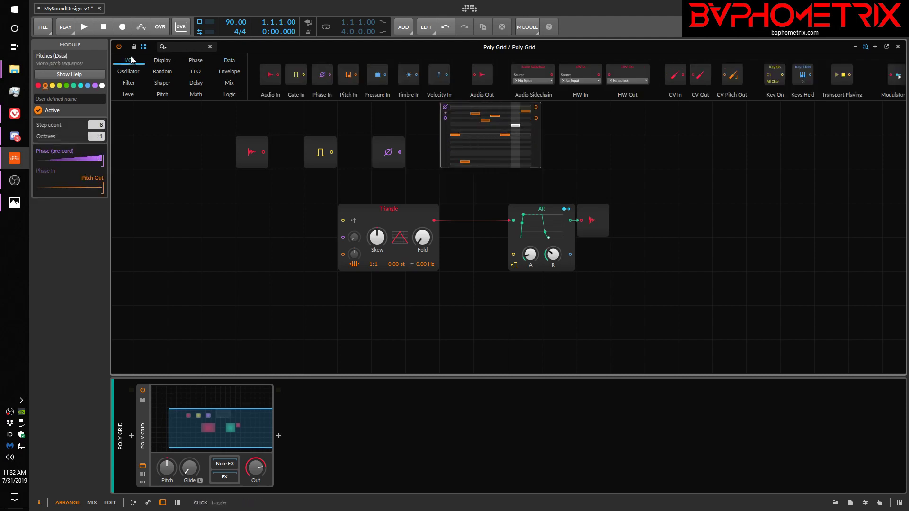
pyautogui.moveTo(353, 76); pyautogui.dragTo(614, 157)
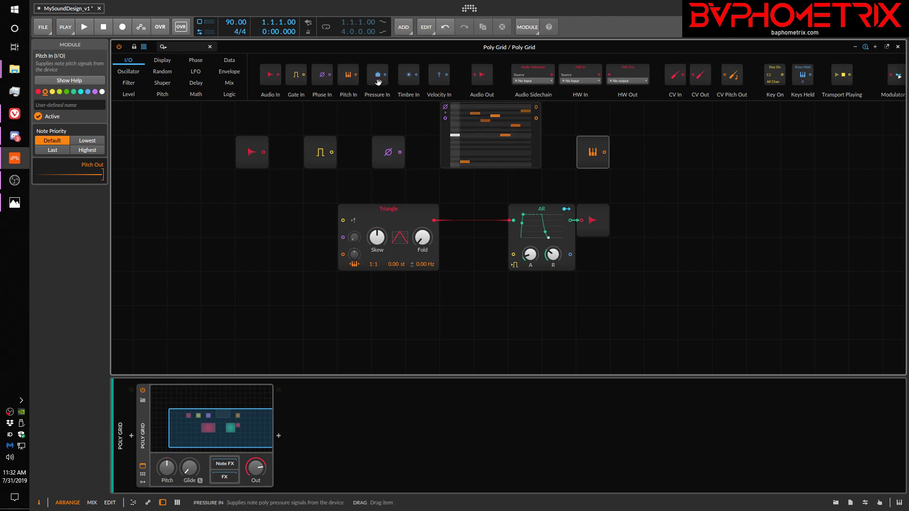
pyautogui.moveTo(381, 76); pyautogui.dragTo(695, 152)
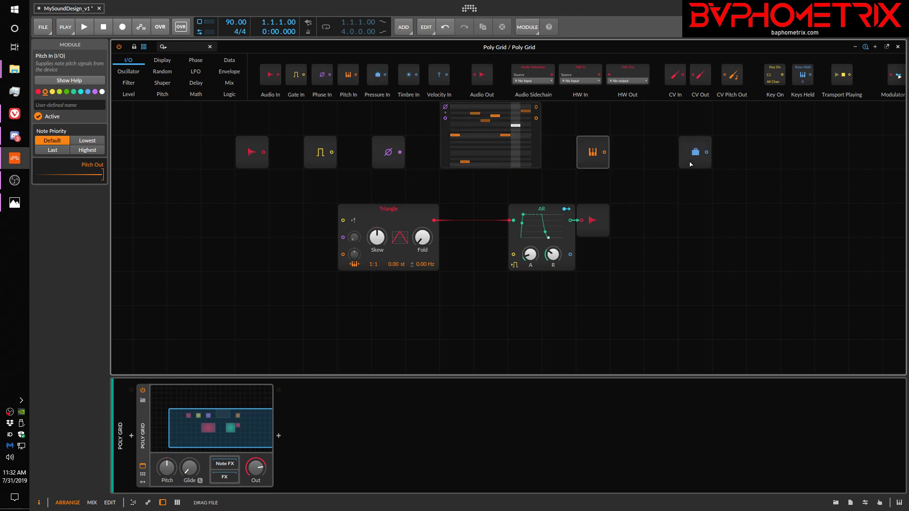
# - Delete the Audio In, Gate In, Phase In, Pitches and Pitch In modules, keeping Pressure In
pyautogui.moveTo(617, 155); pyautogui.dragTo(180, 120)
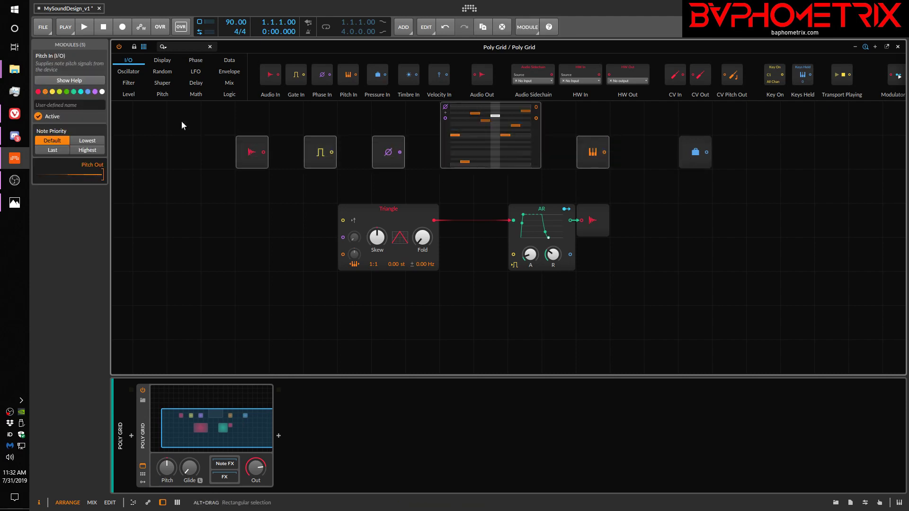
pyautogui.press('Delete')
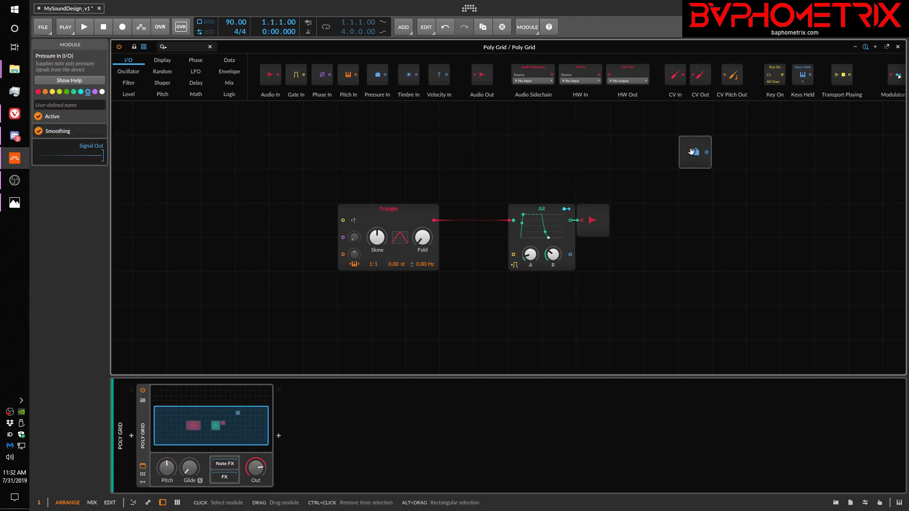
# - Move Pressure In above the Triangle oscillator and add Timbre In and Velocity In modules beside it
pyautogui.moveTo(686, 160); pyautogui.dragTo(362, 148)
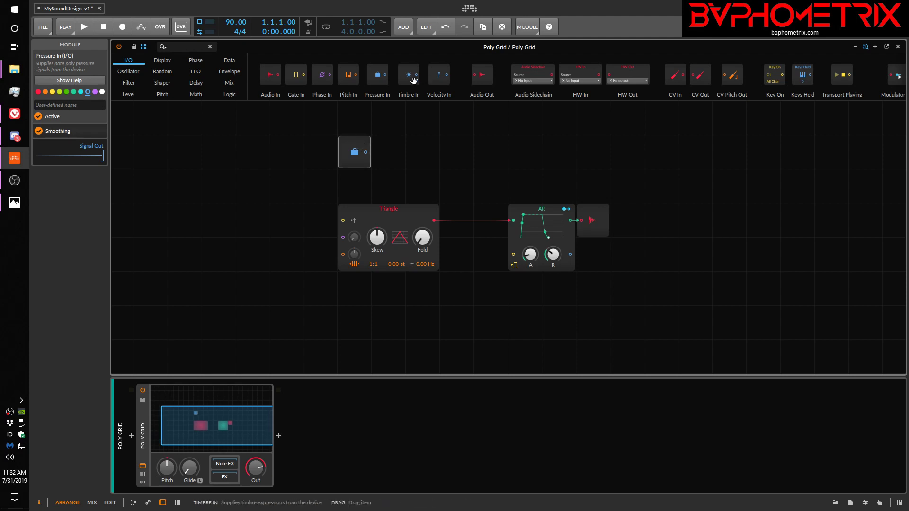
pyautogui.moveTo(408, 75); pyautogui.dragTo(387, 152)
pyautogui.moveTo(439, 75); pyautogui.dragTo(422, 152)
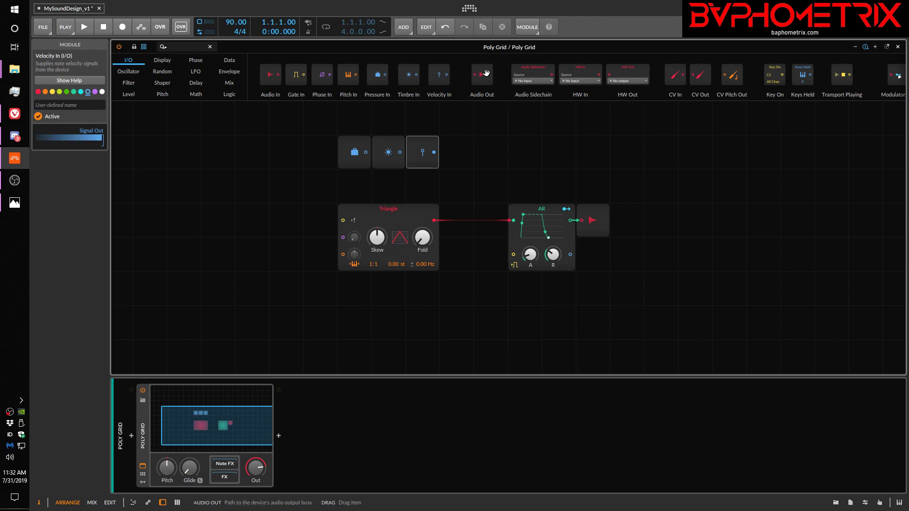
# - Place Audio Sidechain, HW In, HW Out, CV In and CV Out modules in a row above the AR envelope
pyautogui.moveTo(544, 73); pyautogui.dragTo(537, 116)
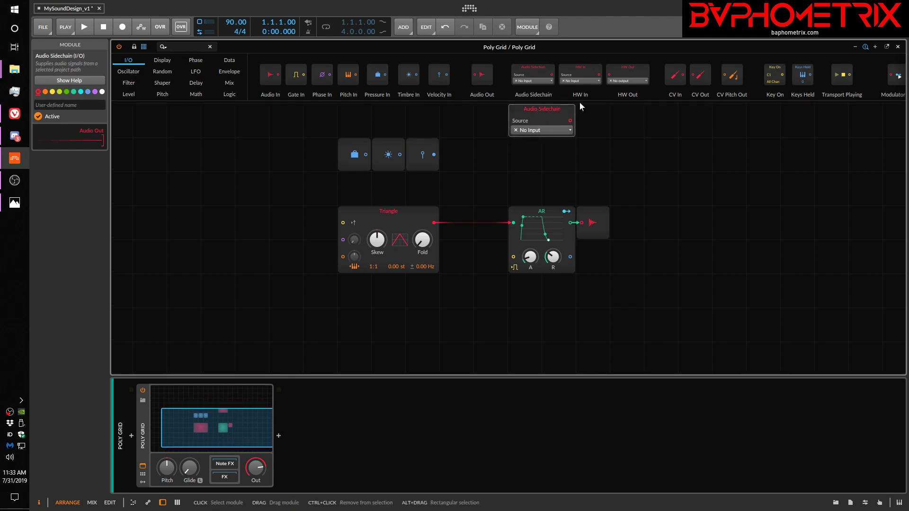
pyautogui.moveTo(585, 70); pyautogui.dragTo(617, 118)
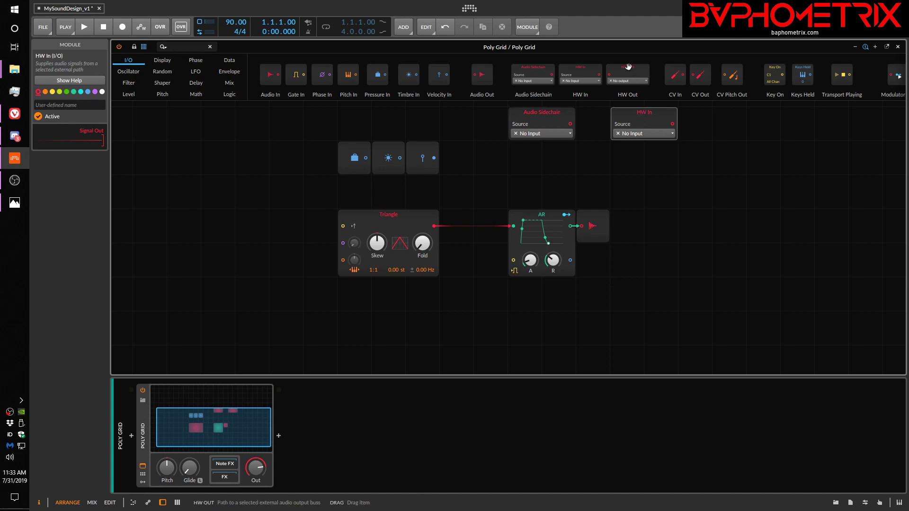
pyautogui.moveTo(627, 72); pyautogui.dragTo(712, 125)
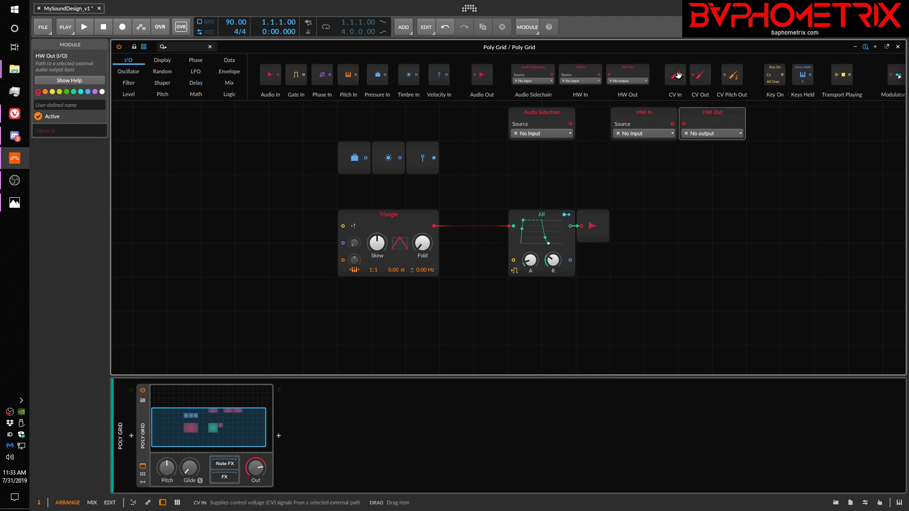
pyautogui.moveTo(676, 72); pyautogui.dragTo(804, 125)
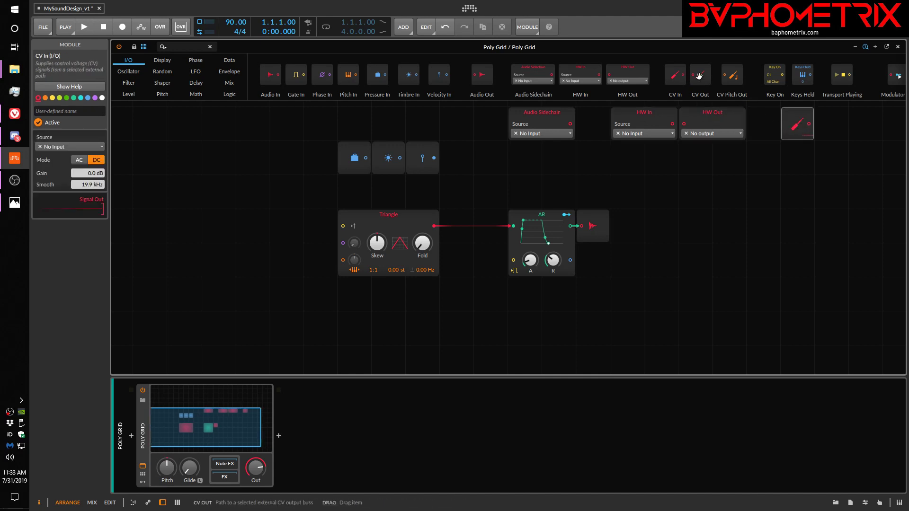
pyautogui.moveTo(752, 105); pyautogui.dragTo(825, 154)
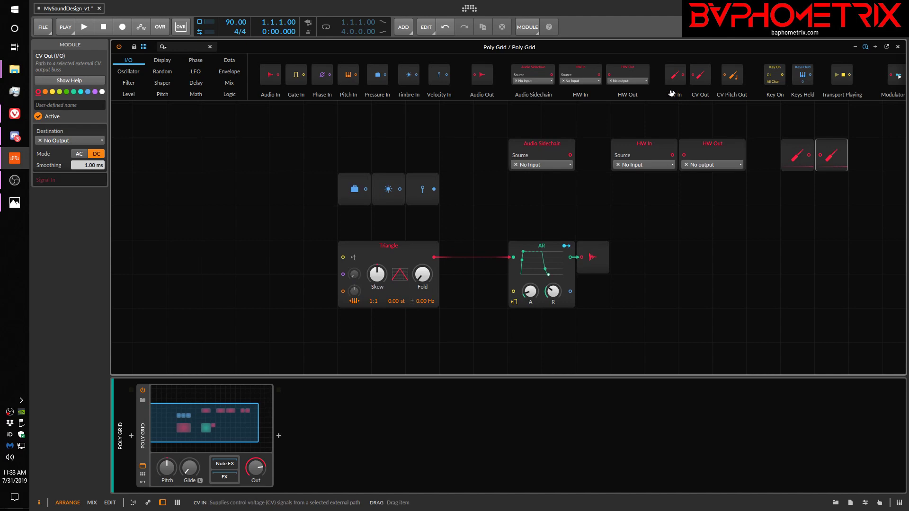
# - Delete the CV In and CV Out modules, along with Audio Sidechain, HW In and HW Out
pyautogui.moveTo(803, 131); pyautogui.dragTo(839, 159)
pyautogui.press('Delete')
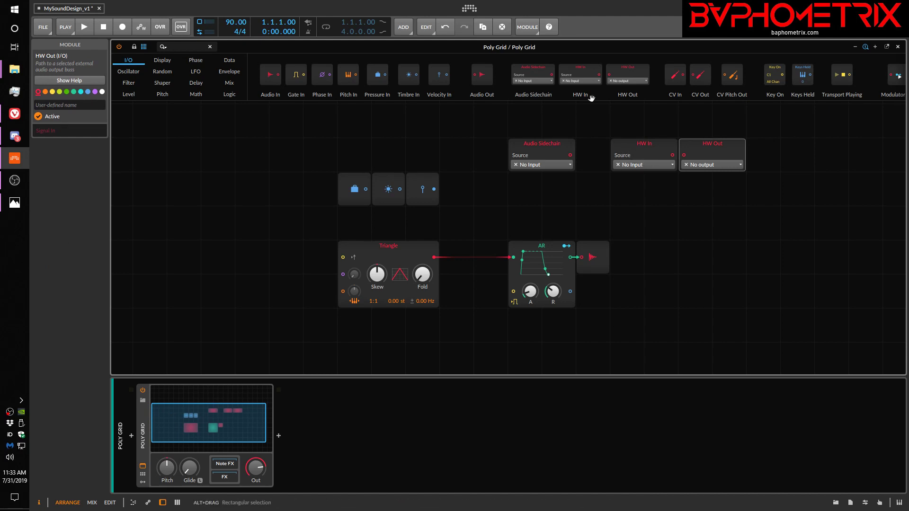
pyautogui.moveTo(546, 124); pyautogui.dragTo(712, 156)
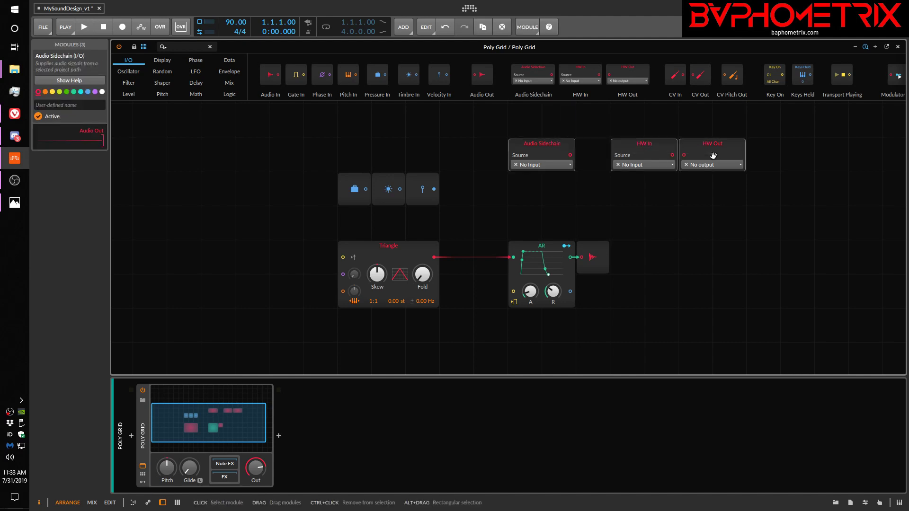
pyautogui.press('Delete')
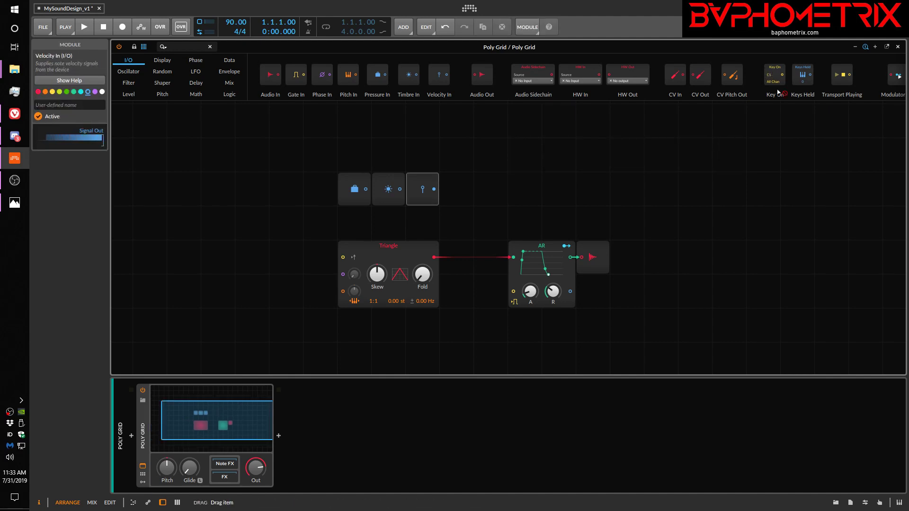
# - Add a Key On module above the Audio Out, try its key at G1 and C1, and delete the module
pyautogui.moveTo(778, 92); pyautogui.dragTo(725, 154)
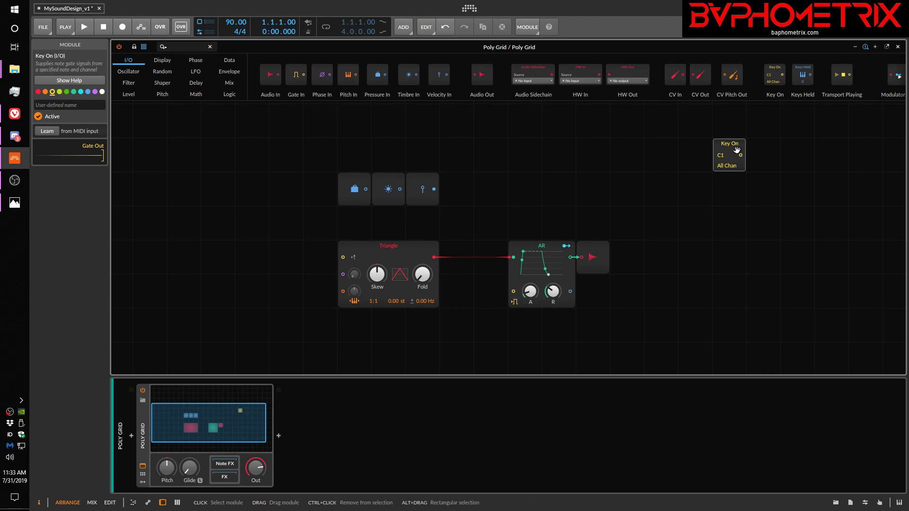
pyautogui.moveTo(736, 149); pyautogui.dragTo(652, 144)
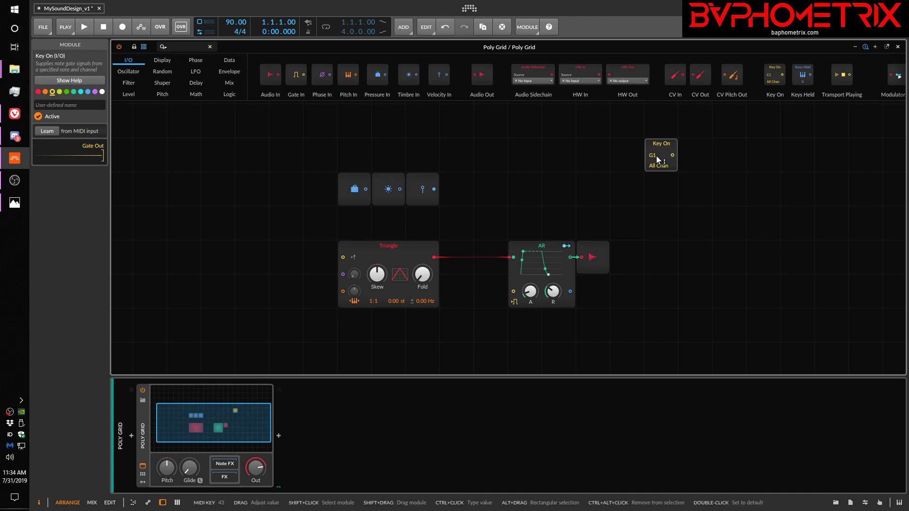
pyautogui.moveTo(656, 157)
pyautogui.mouseDown()
pyautogui.moveTo(657, 167)
pyautogui.moveTo(654, 158)
pyautogui.mouseUp()
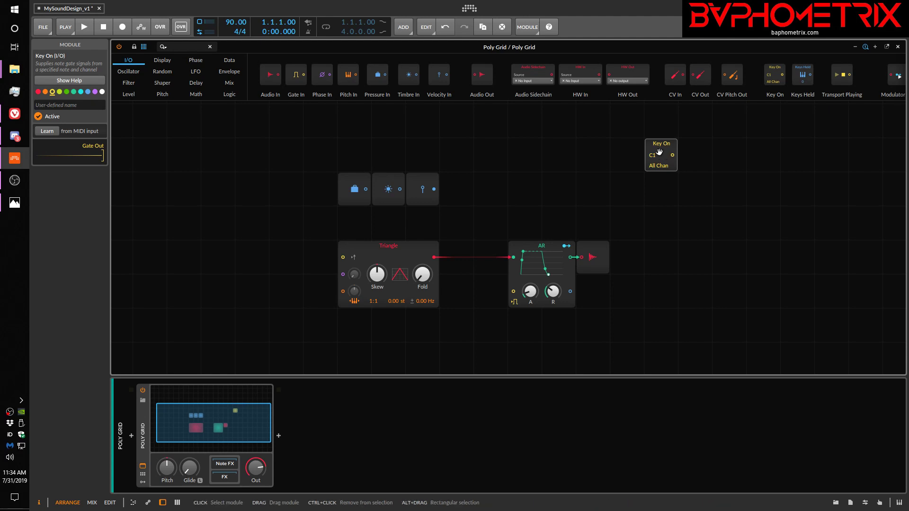
pyautogui.press('Delete')
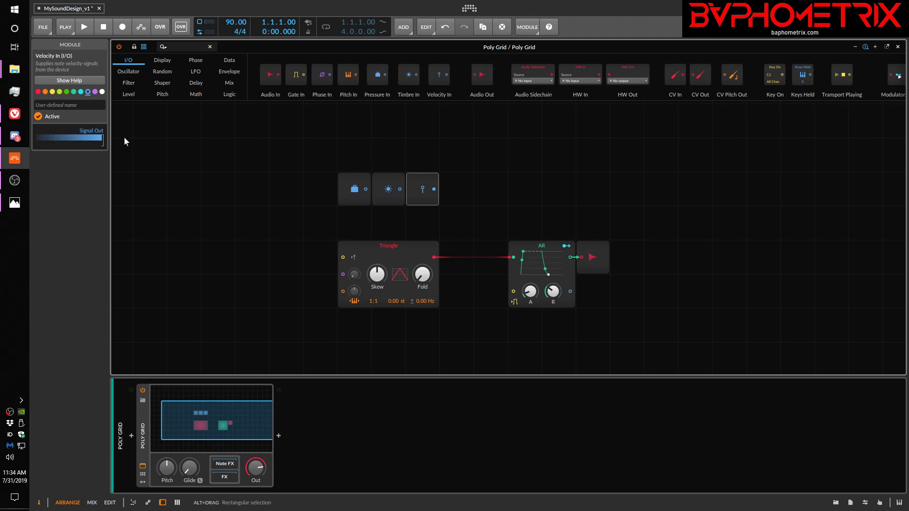
# - Delete the Pressure In, Timbre In and Velocity In modules above the Triangle oscillator
pyautogui.moveTo(335, 141); pyautogui.dragTo(445, 206)
pyautogui.press('Delete')
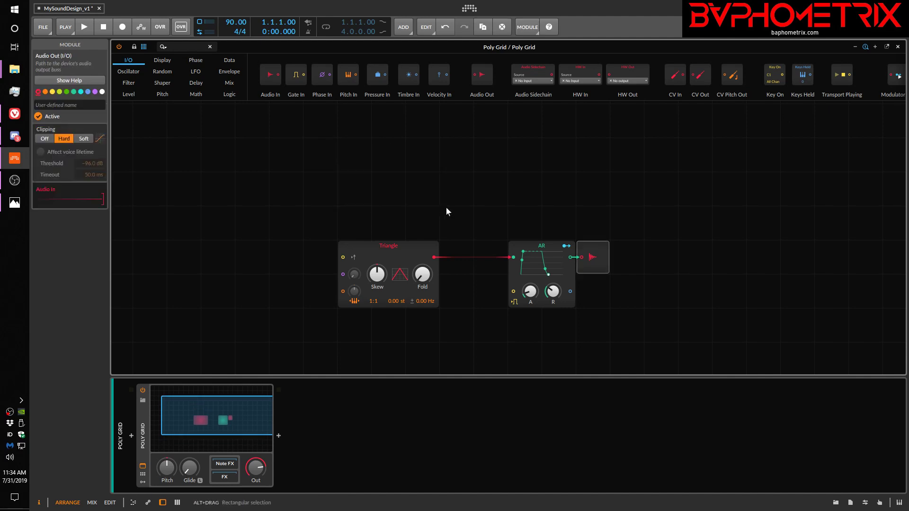
# - Add an ADSR envelope module above and between the Triangle and AR modules
pyautogui.click(230, 72)
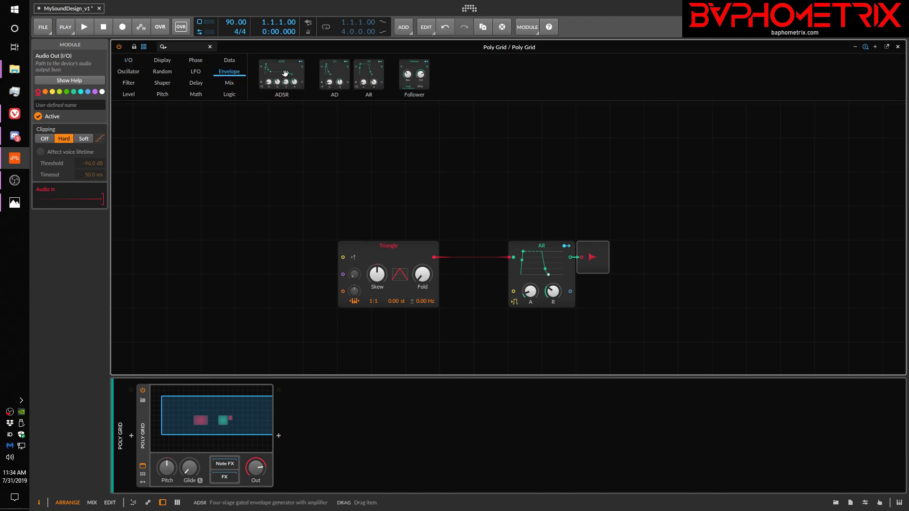
pyautogui.moveTo(284, 73); pyautogui.dragTo(458, 161)
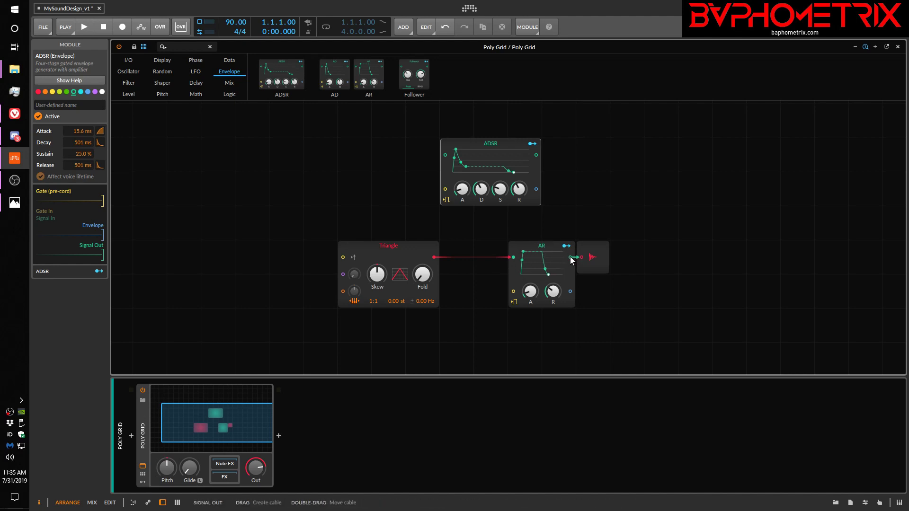
# - Move the Audio Out module farther from the AR envelope, and select the AR module
pyautogui.moveTo(591, 252); pyautogui.dragTo(623, 256)
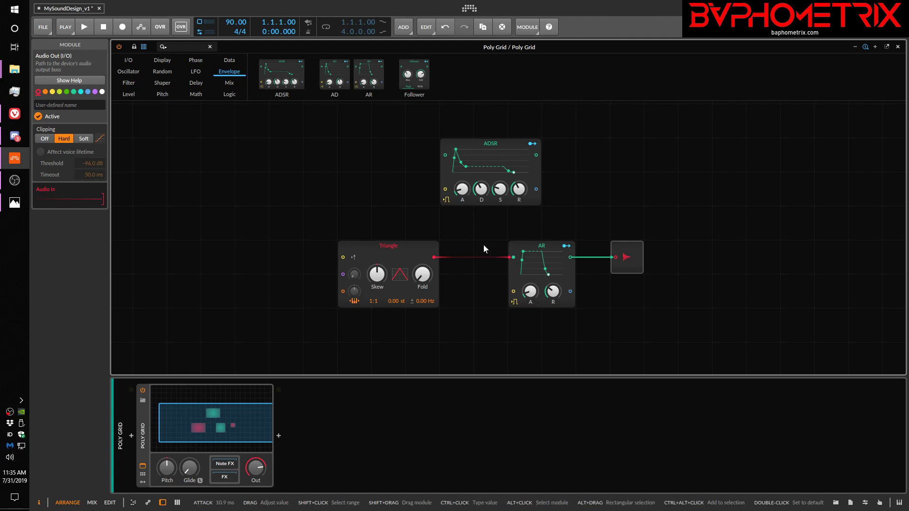
pyautogui.click(558, 281)
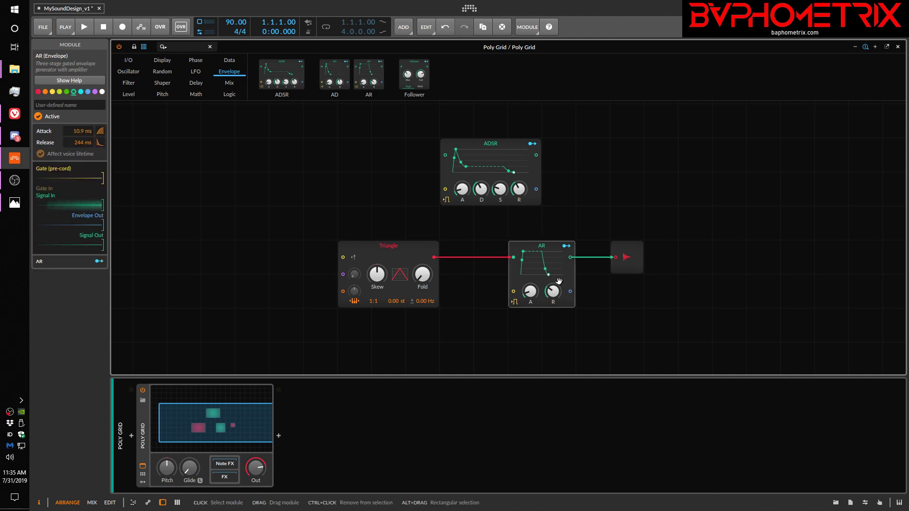
# - Review the AR envelope's help page for its ports and inspector parameters, and close it
pyautogui.press('F1')
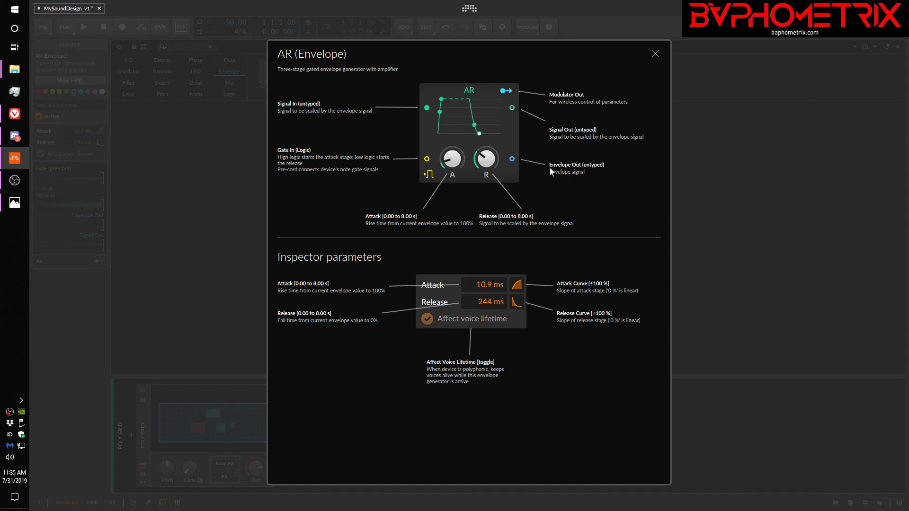
pyautogui.click(656, 53)
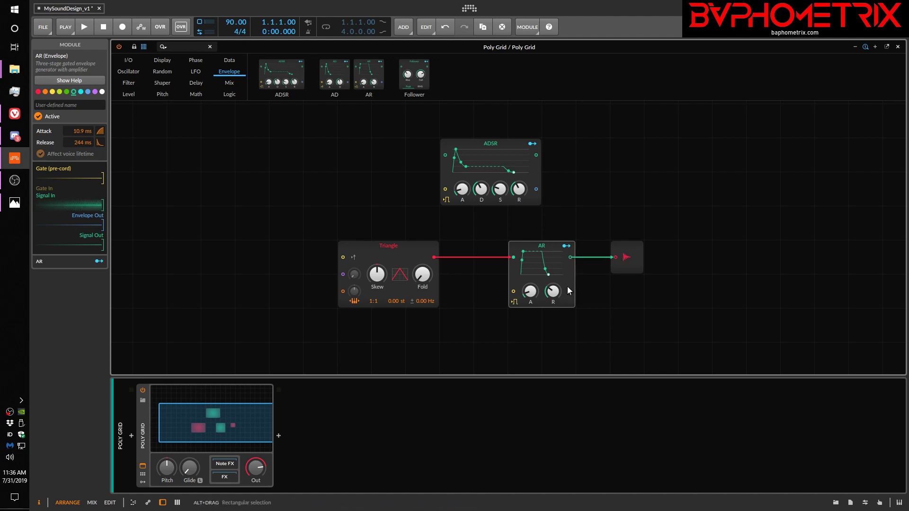
# - Move the ADSR module directly above the Triangle oscillator, and add an LFO module above the AR envelope
pyautogui.click(489, 151)
pyautogui.moveTo(489, 151); pyautogui.dragTo(387, 151)
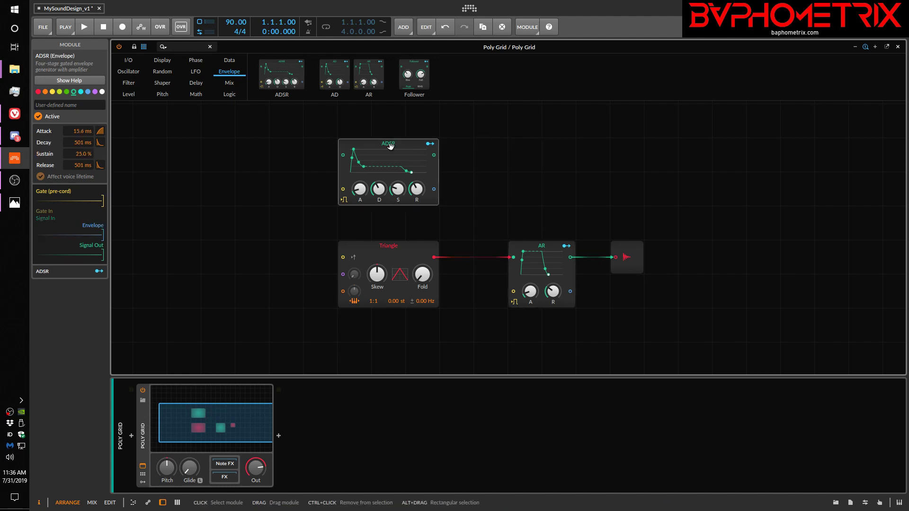
pyautogui.click(196, 70)
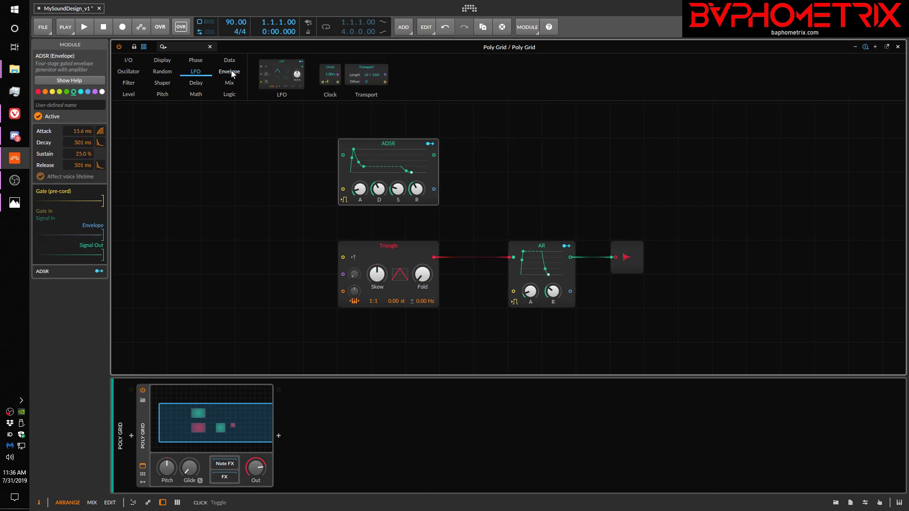
pyautogui.moveTo(291, 75); pyautogui.dragTo(452, 143)
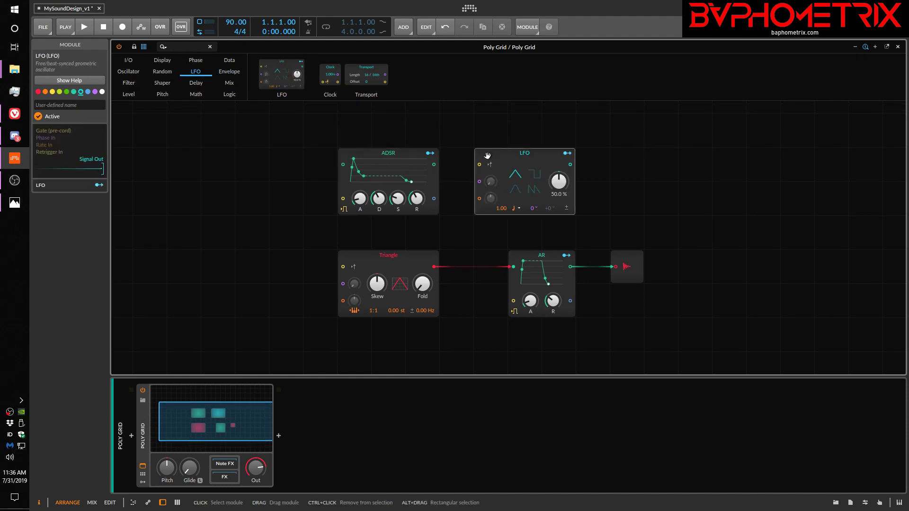
# - Add a Chance module against the LFO's output side, plus adjacent Pressure In and Timbre In modules beyond it
pyautogui.click(167, 74)
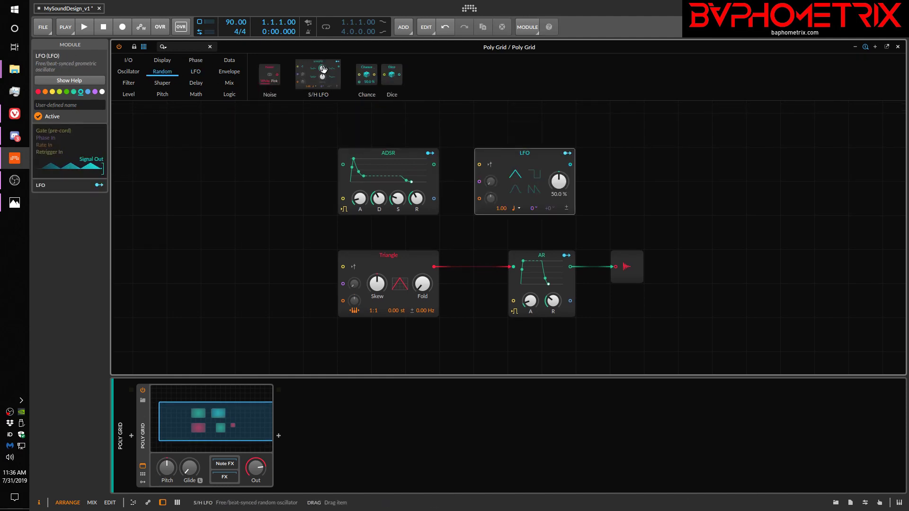
pyautogui.moveTo(362, 72); pyautogui.dragTo(585, 163)
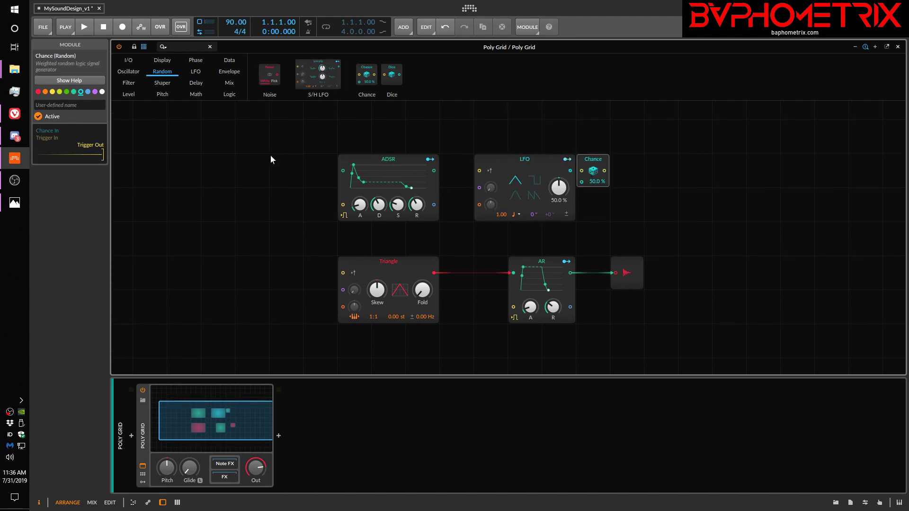
pyautogui.click(130, 59)
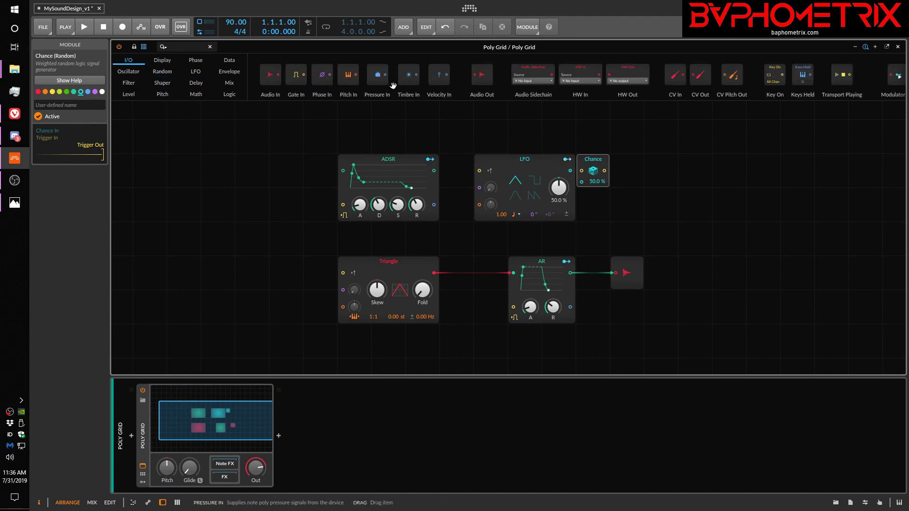
pyautogui.moveTo(376, 75); pyautogui.dragTo(660, 170)
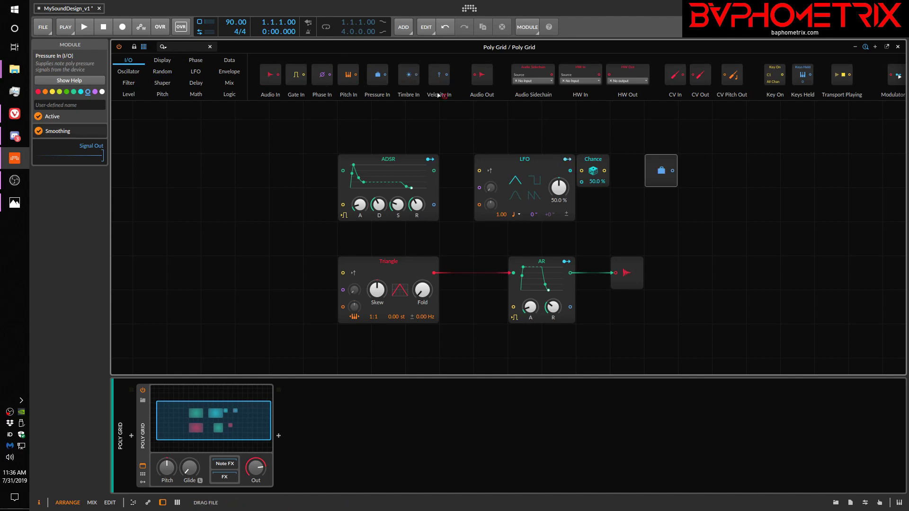
pyautogui.moveTo(409, 76); pyautogui.dragTo(683, 169)
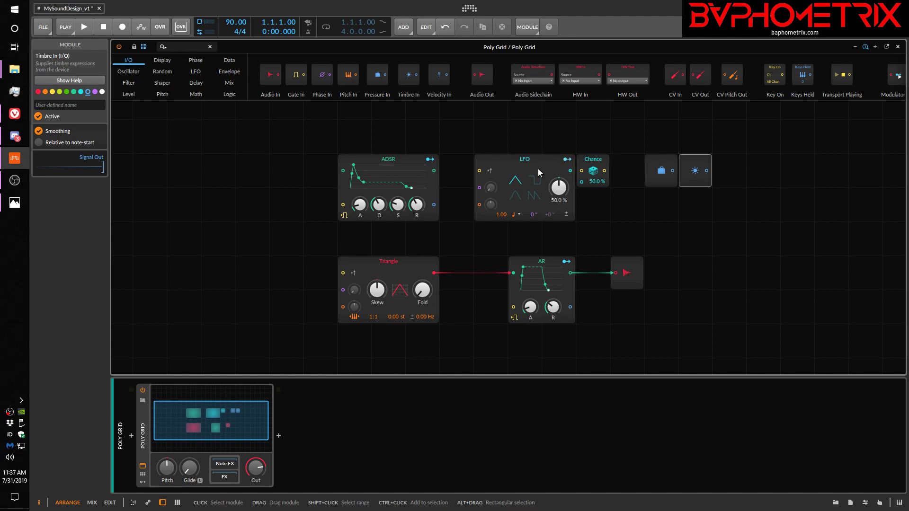
# - Look through the Filter, Shaper, Delay, Mix, Pitch and Math module categories
pyautogui.click(136, 84)
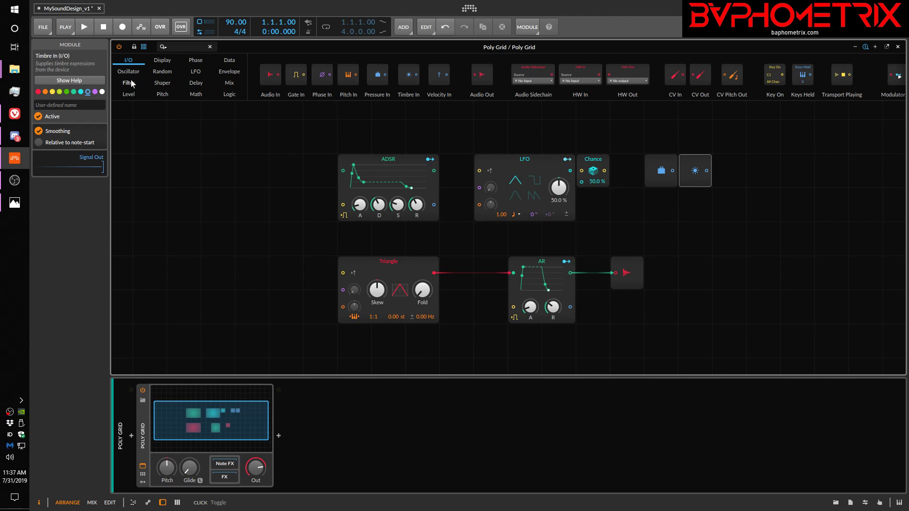
pyautogui.click(162, 84)
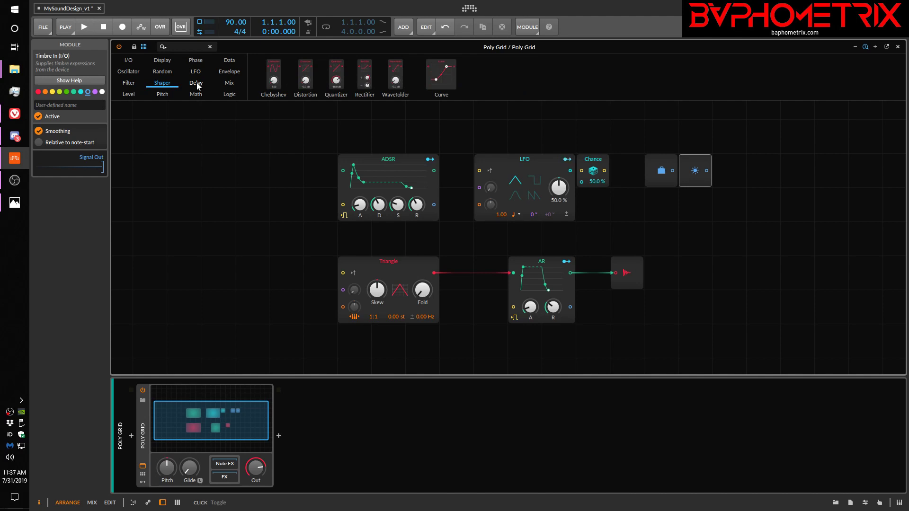
pyautogui.click(197, 84)
pyautogui.click(229, 83)
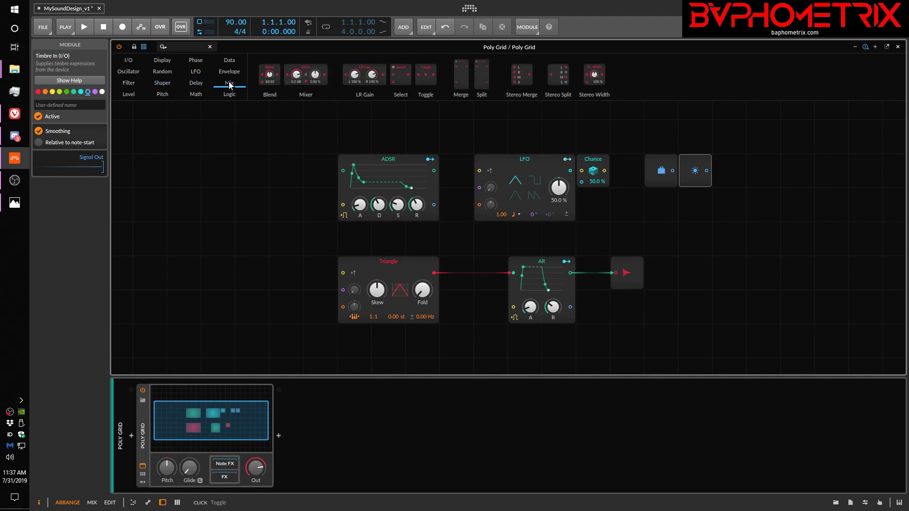
pyautogui.click(162, 93)
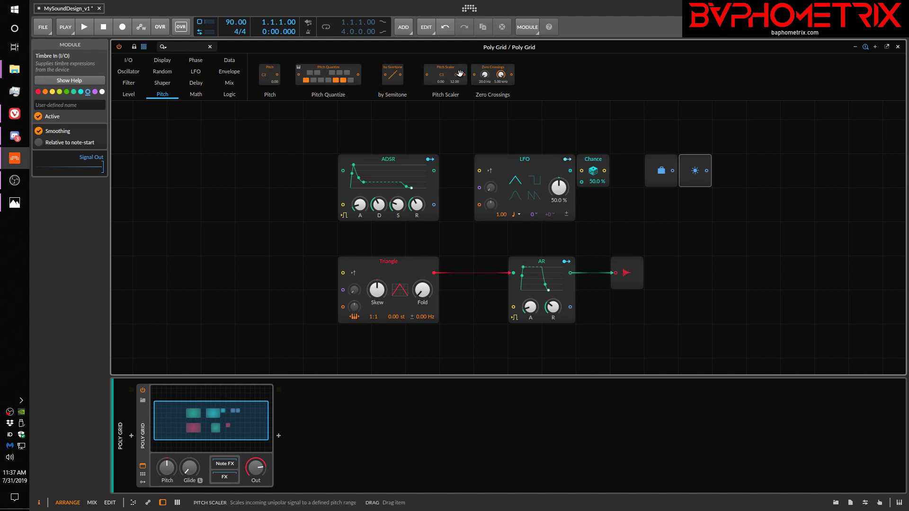
pyautogui.click(204, 93)
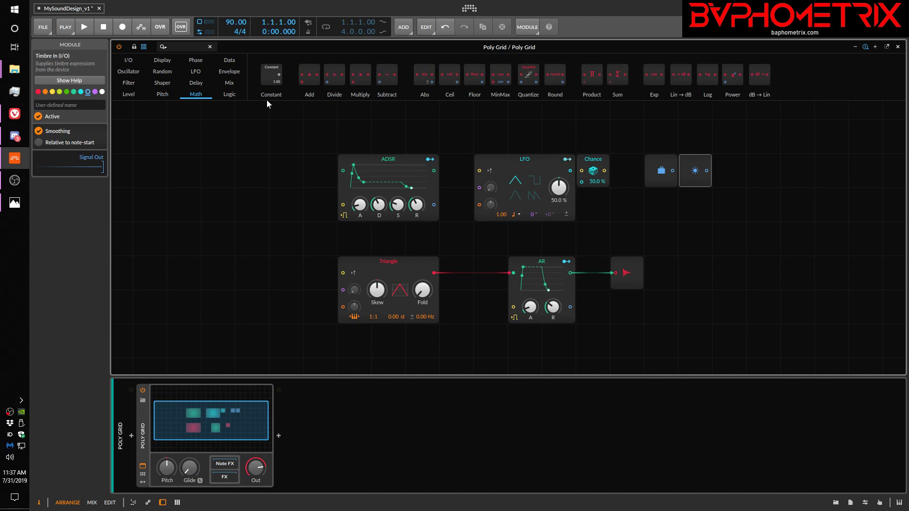
# - Add an equals (=) logic comparator before the ADSR, and try connecting its output to the ADSR's Gate In before disconnecting it
pyautogui.click(224, 94)
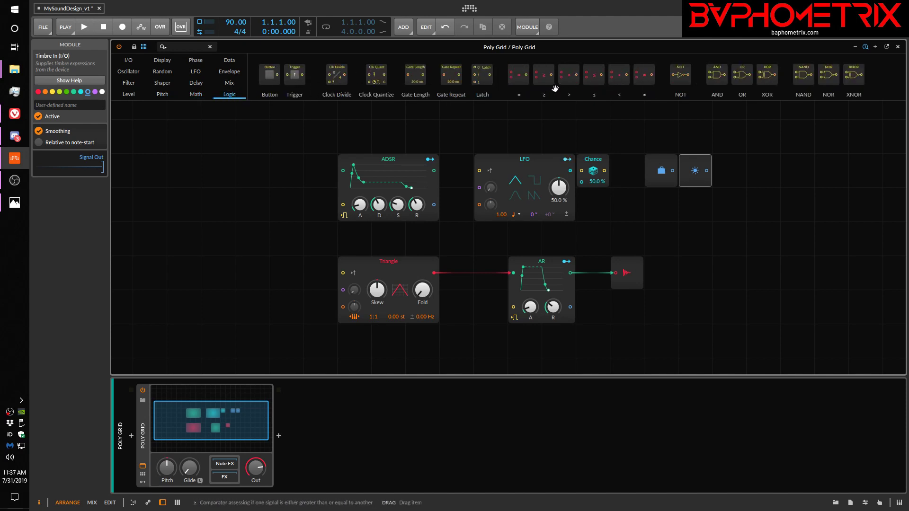
pyautogui.moveTo(521, 72); pyautogui.dragTo(217, 170)
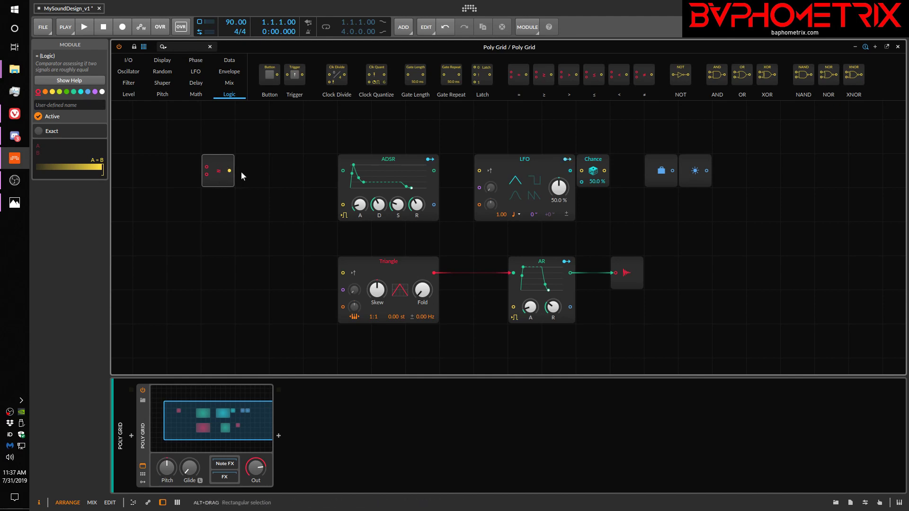
pyautogui.moveTo(234, 166); pyautogui.dragTo(342, 204)
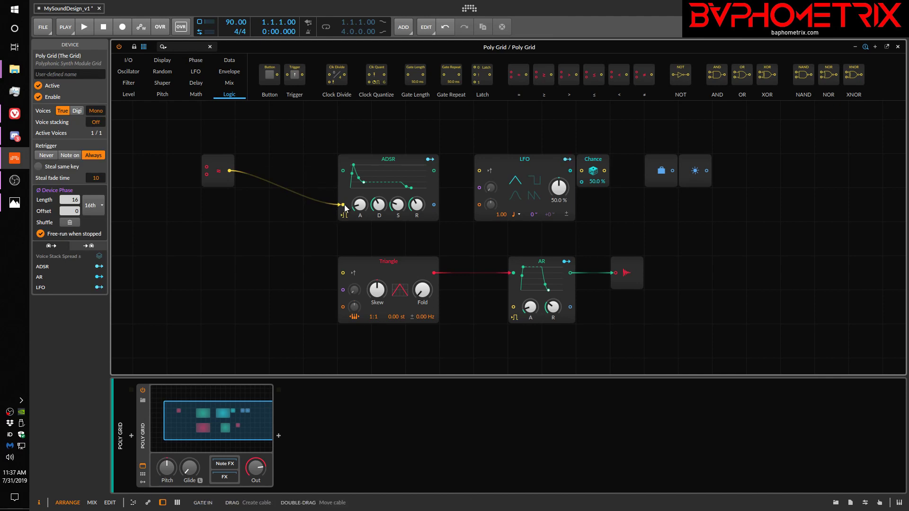
pyautogui.doubleClick(344, 206)
# - Delete the equals comparator and the ADSR module from the upper row of the patch
pyautogui.moveTo(213, 134); pyautogui.dragTo(231, 201)
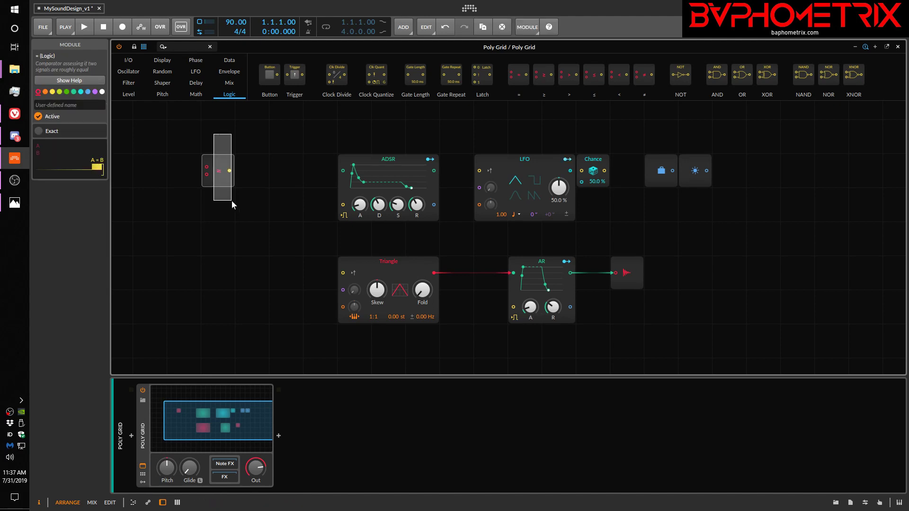
pyautogui.press('Delete')
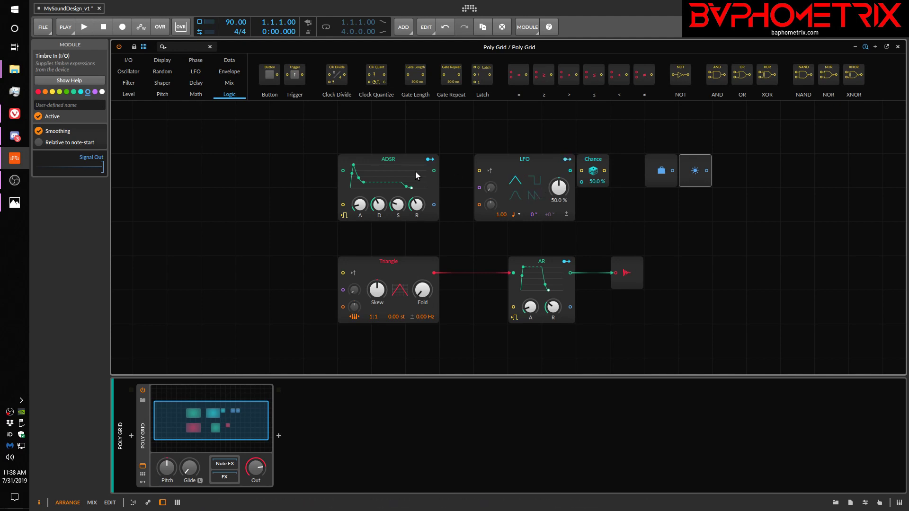
pyautogui.moveTo(409, 171); pyautogui.dragTo(288, 173)
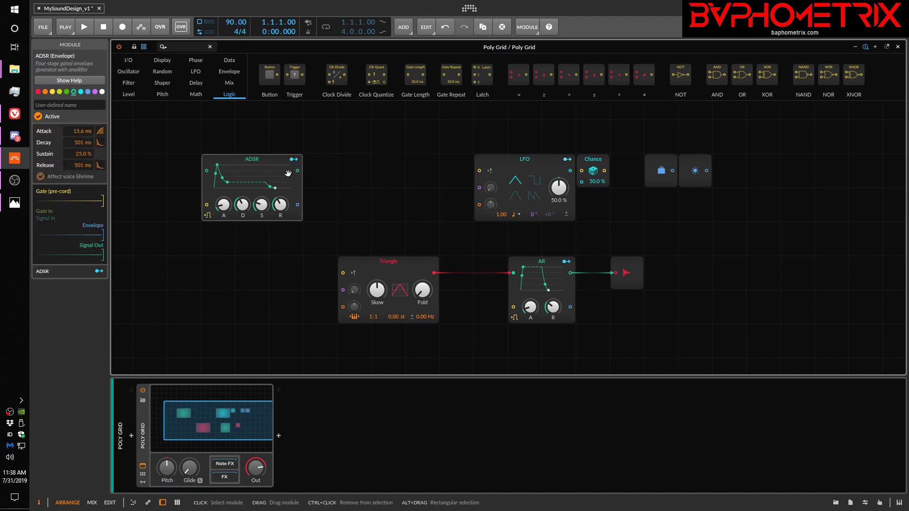
pyautogui.press('Delete')
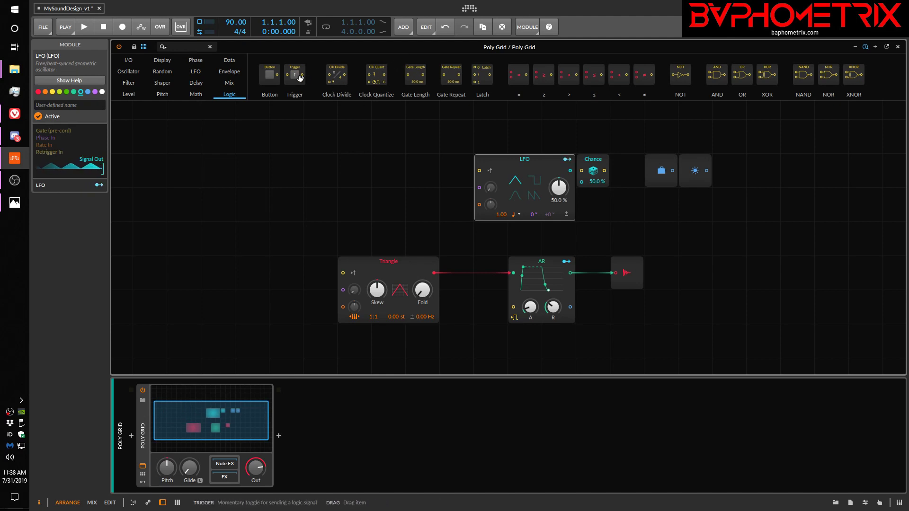
# - Try a Gates sequencer with a step count of 16 on the LFO's retrigger input, and delete it
pyautogui.click(230, 62)
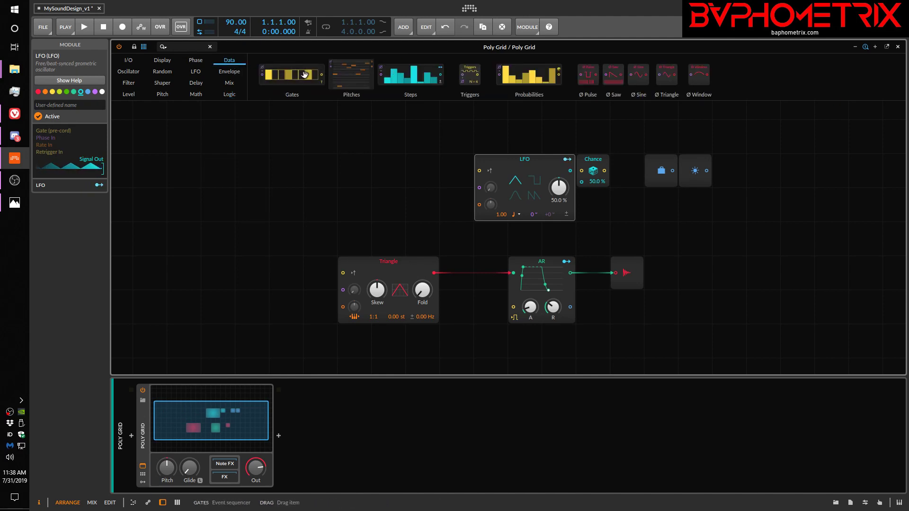
pyautogui.moveTo(306, 74); pyautogui.dragTo(473, 170)
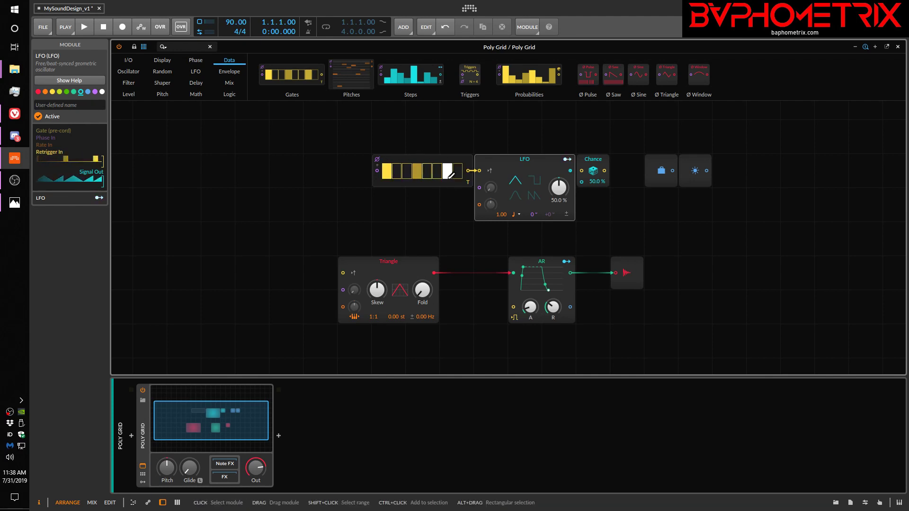
pyautogui.click(427, 159)
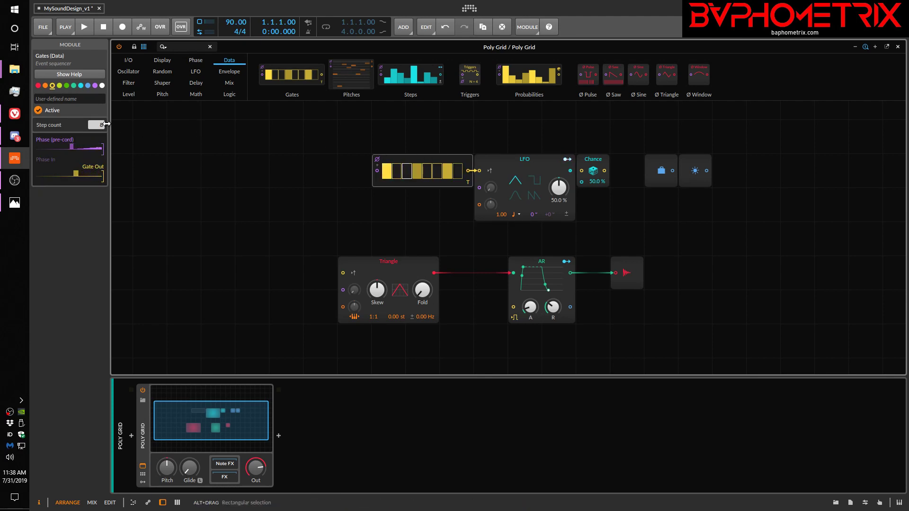
pyautogui.moveTo(96, 125); pyautogui.dragTo(96, 101)
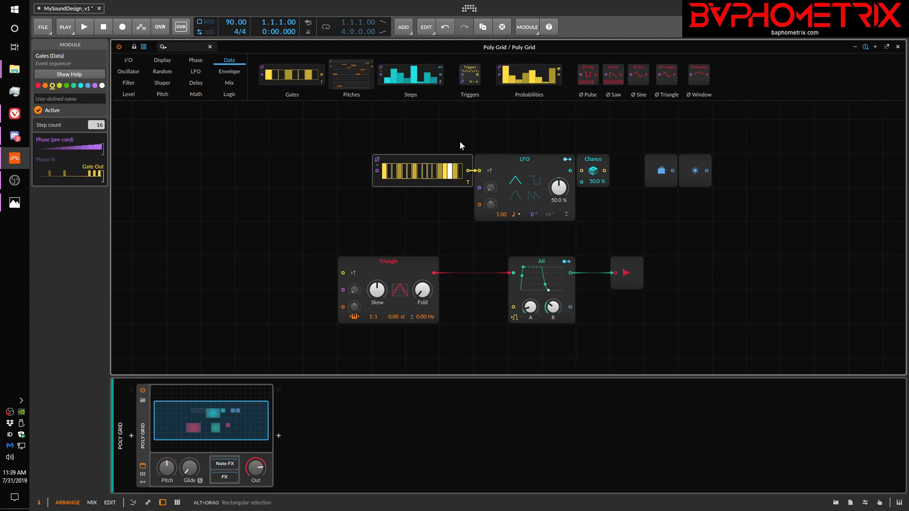
pyautogui.press('Delete')
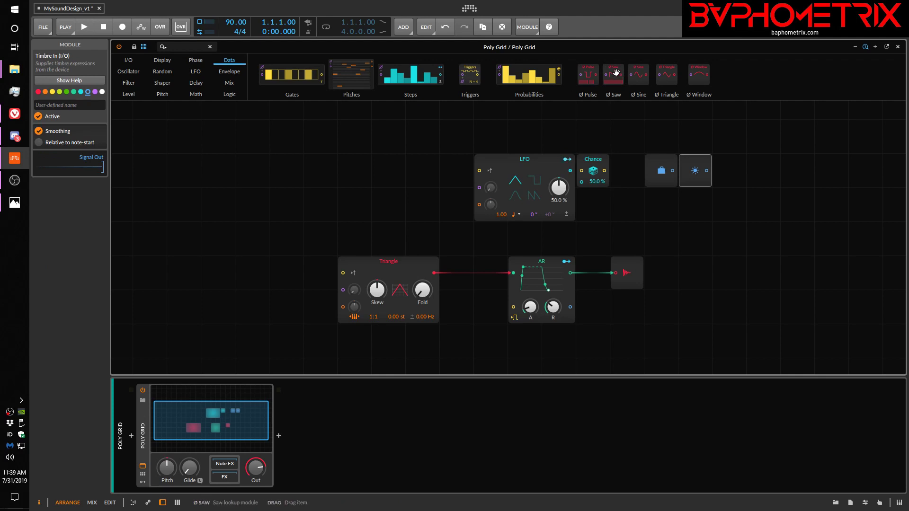
# - Try a Ø Saw module with reduced waveform sharpness on the LFO's retrigger input, and delete it
pyautogui.moveTo(615, 72); pyautogui.dragTo(480, 173)
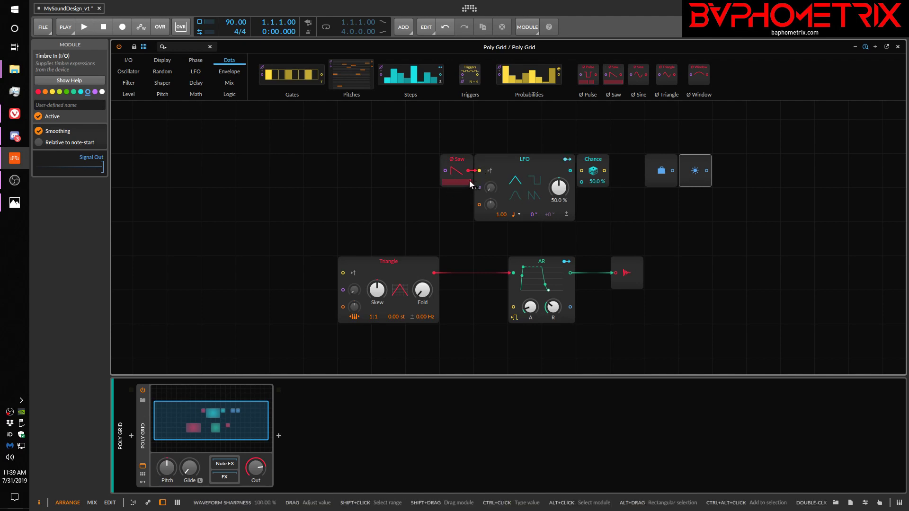
pyautogui.moveTo(469, 179); pyautogui.dragTo(455, 181)
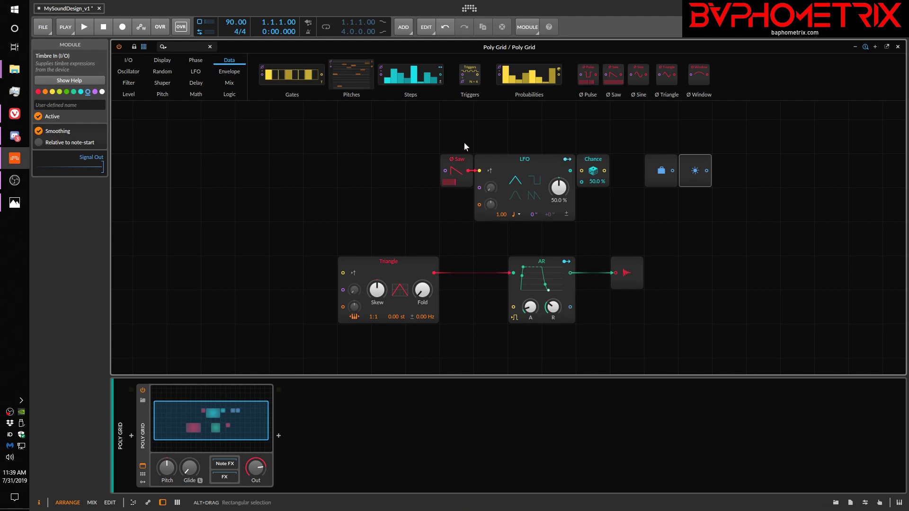
pyautogui.click(465, 171)
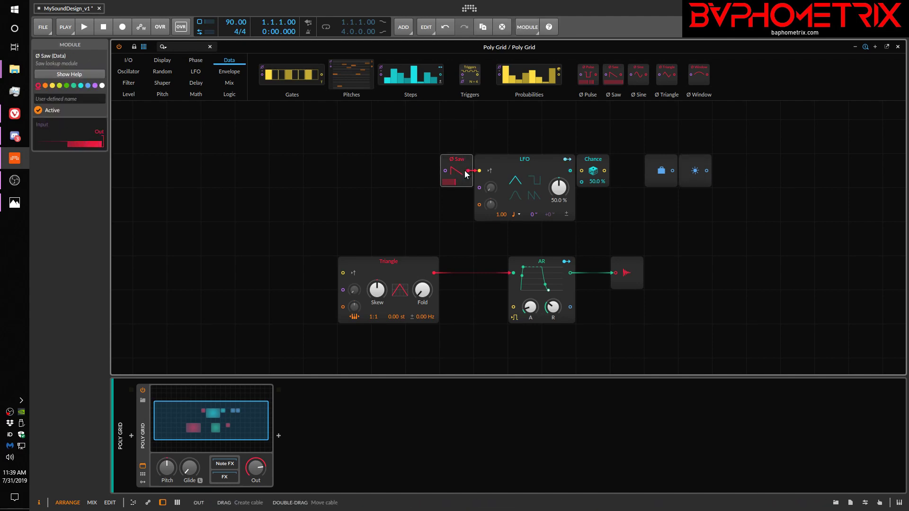
pyautogui.press('Delete')
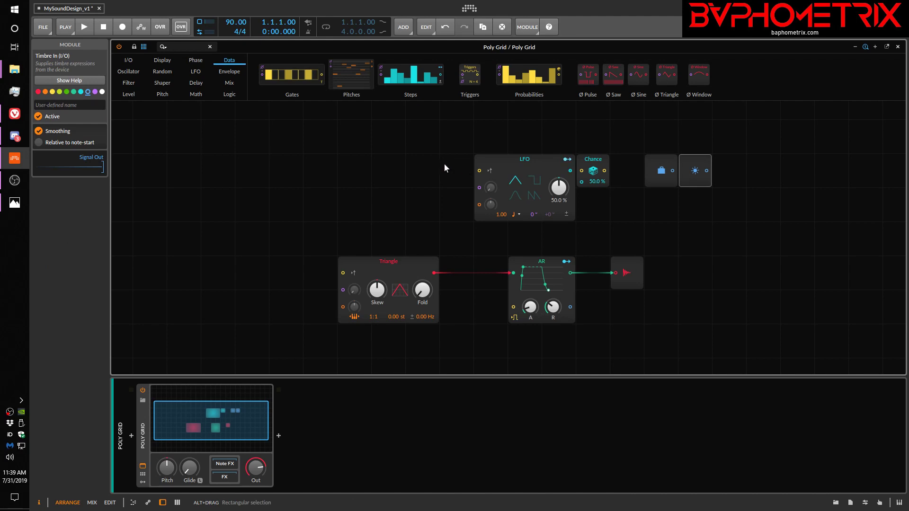
# - Delete the LFO, Chance, Pressure In and Timbre In modules, and move the Triangle and Audio Out directly against the AR envelope
pyautogui.moveTo(599, 182); pyautogui.dragTo(717, 171)
pyautogui.press('Delete')
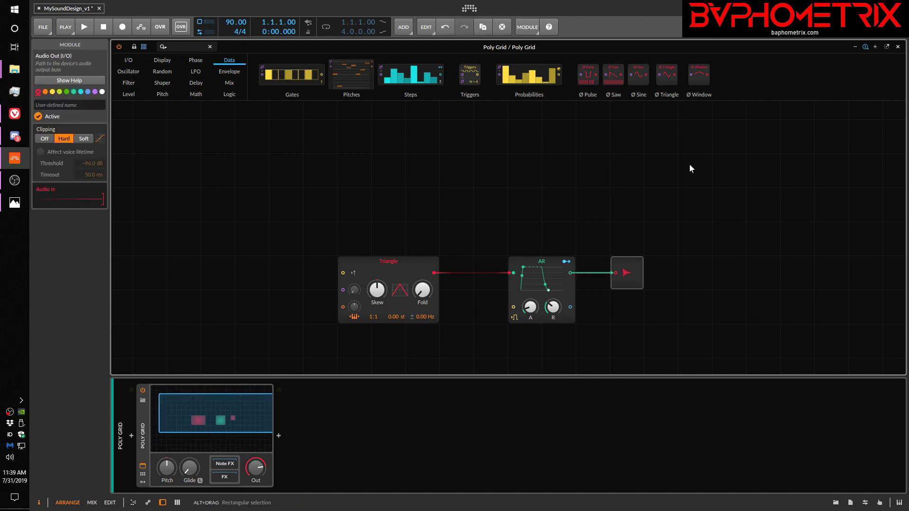
pyautogui.moveTo(412, 268); pyautogui.dragTo(485, 271)
pyautogui.moveTo(626, 269); pyautogui.dragTo(592, 269)
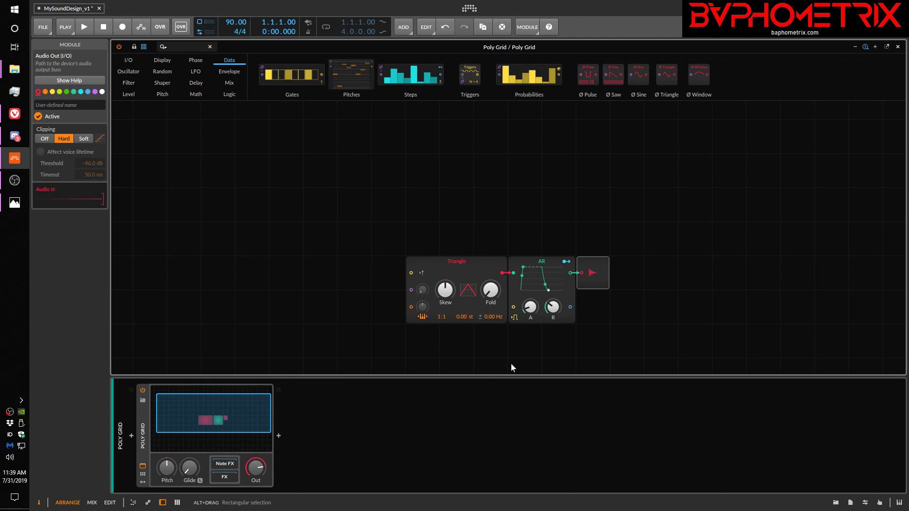
# - Space the Triangle and Audio Out modules apart on either side of the AR envelope so their cables show
pyautogui.moveTo(336, 284); pyautogui.dragTo(269, 223)
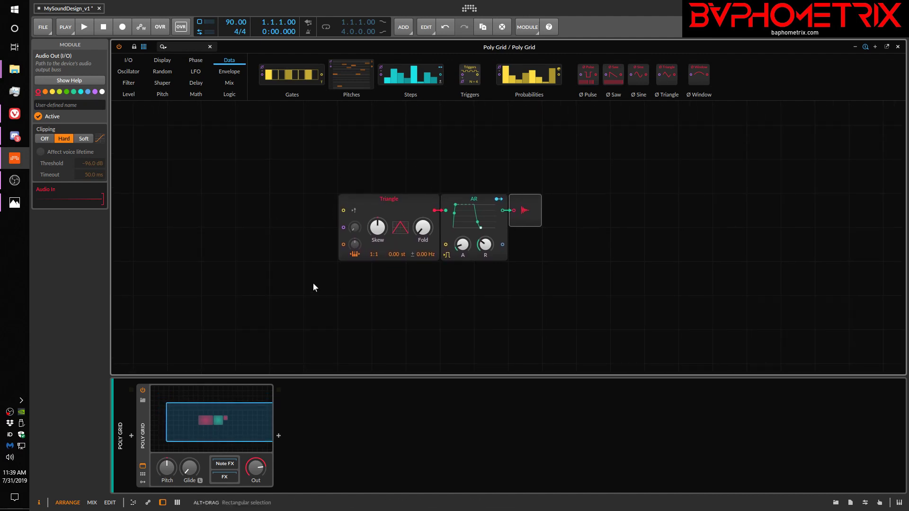
pyautogui.moveTo(399, 204); pyautogui.dragTo(325, 211)
pyautogui.moveTo(526, 197); pyautogui.dragTo(624, 217)
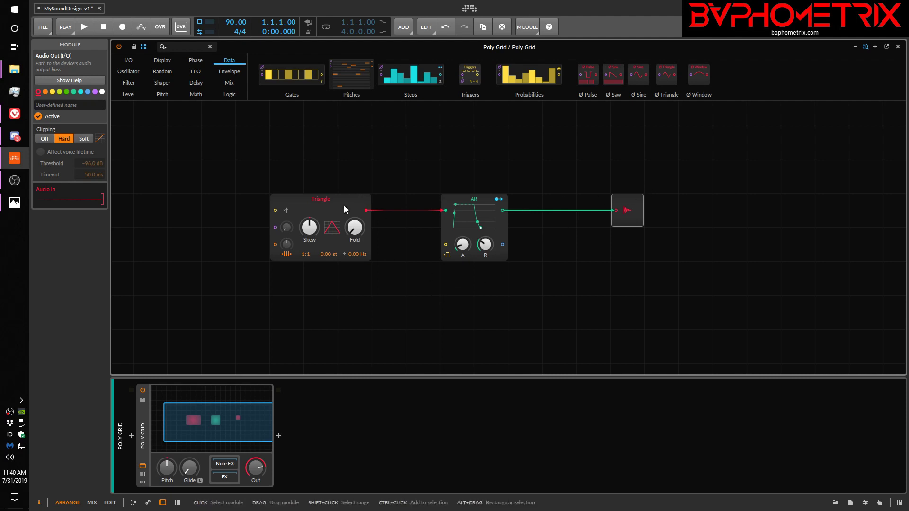
# - Place the Audio Out module directly against the AR envelope and space the Triangle away so its connecting cable shows
pyautogui.moveTo(344, 209); pyautogui.dragTo(412, 215)
pyautogui.moveTo(638, 211); pyautogui.dragTo(536, 216)
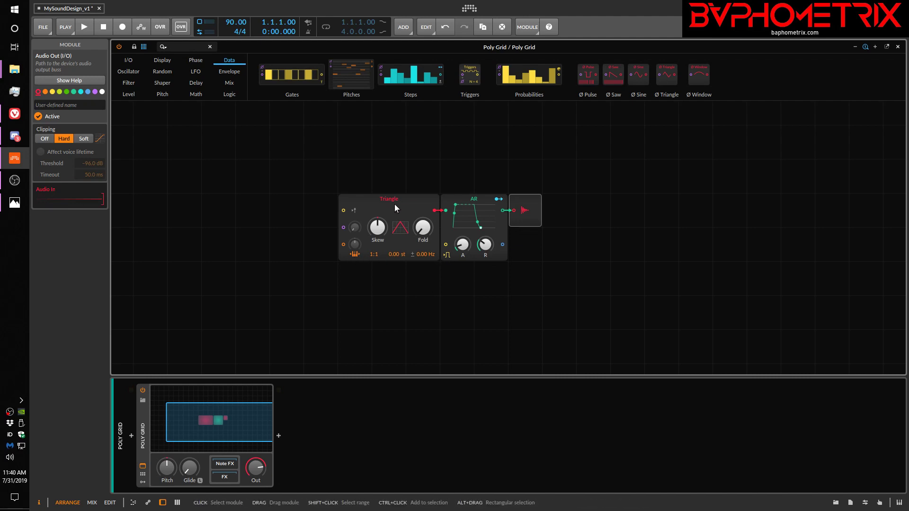
pyautogui.moveTo(405, 205); pyautogui.dragTo(337, 205)
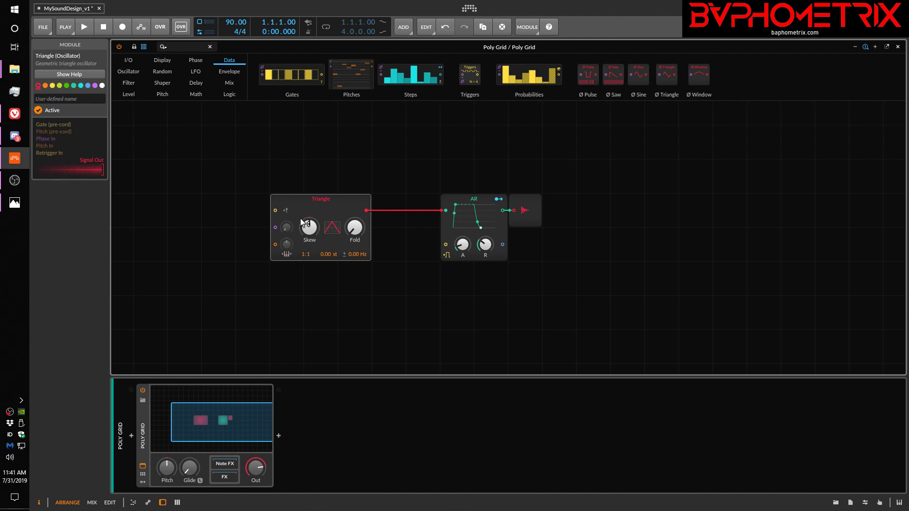
# - Try a Pitch In module on the Triangle's pitch input with key tracking off, delete it, and turn key tracking back on
pyautogui.click(286, 254)
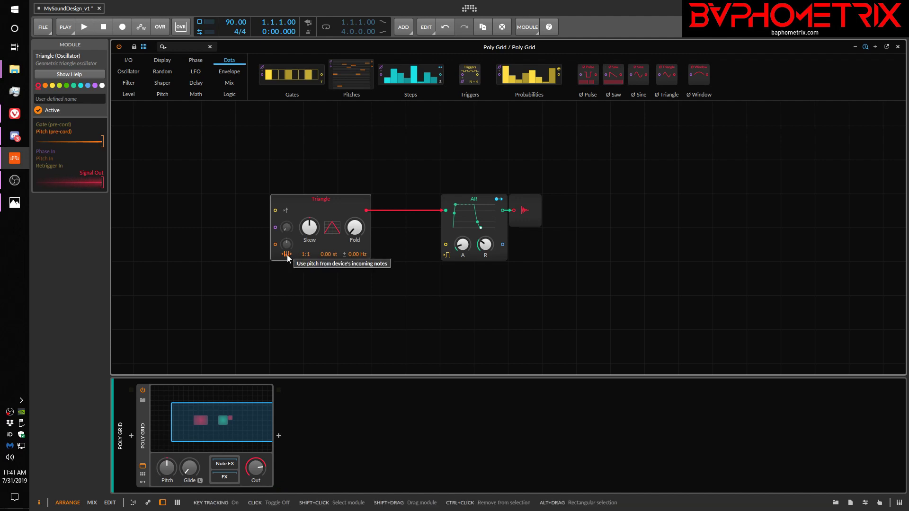
pyautogui.click(287, 258)
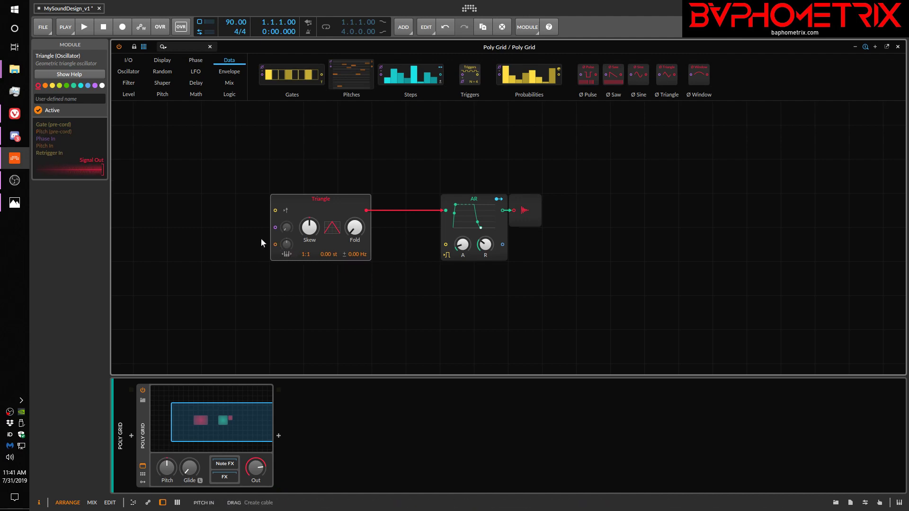
pyautogui.click(132, 58)
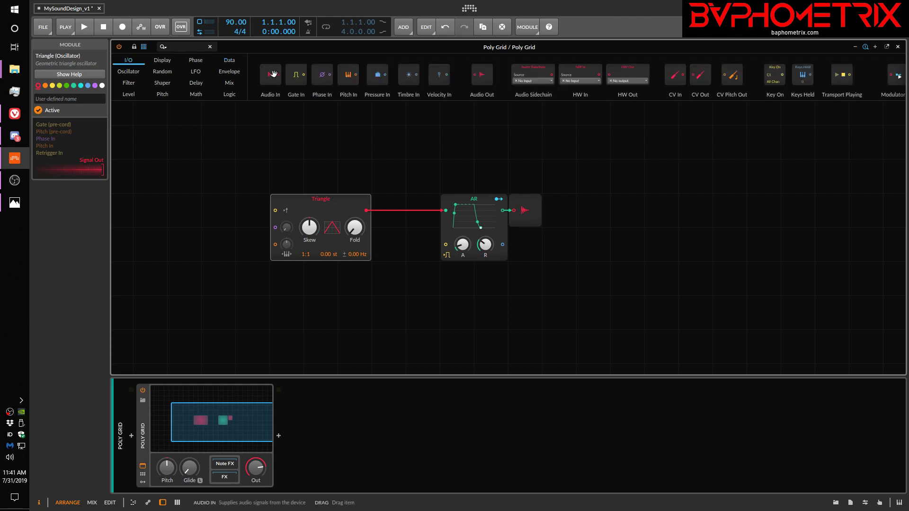
pyautogui.moveTo(348, 75); pyautogui.dragTo(275, 248)
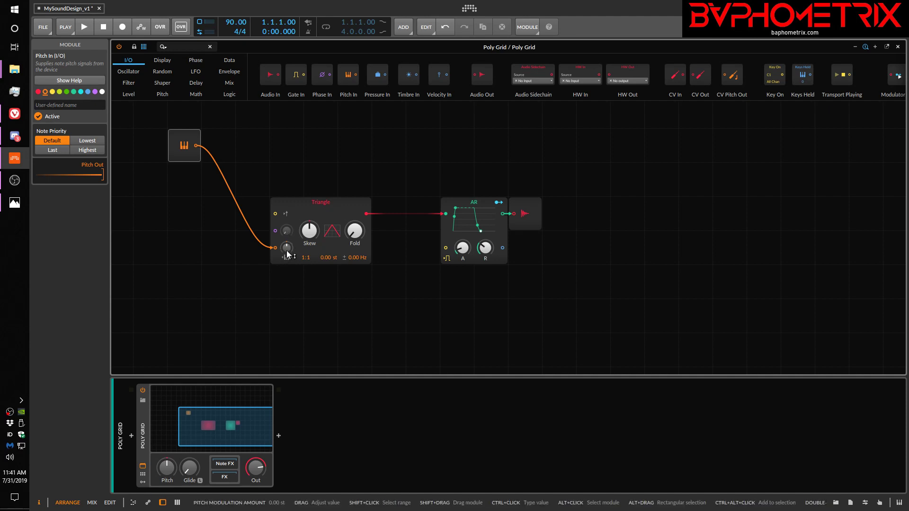
pyautogui.moveTo(286, 247); pyautogui.dragTo(286, 261)
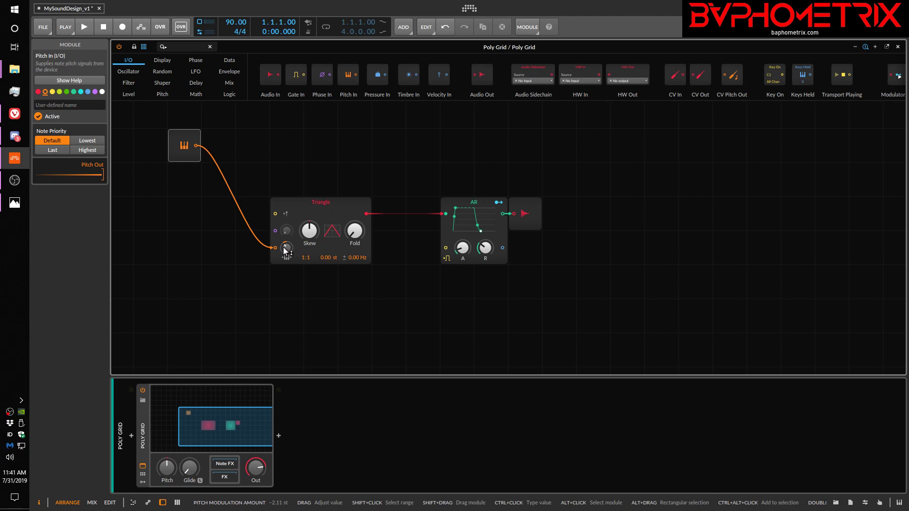
pyautogui.click(183, 145)
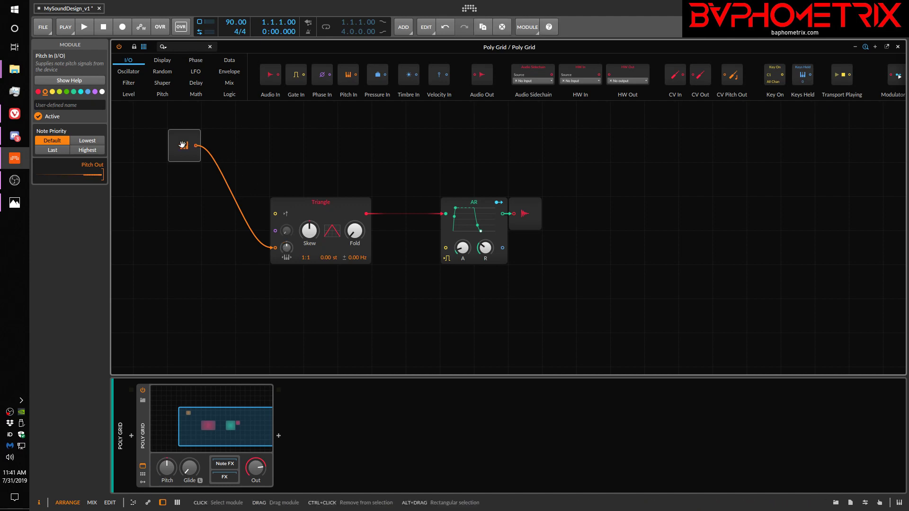
pyautogui.press('Delete')
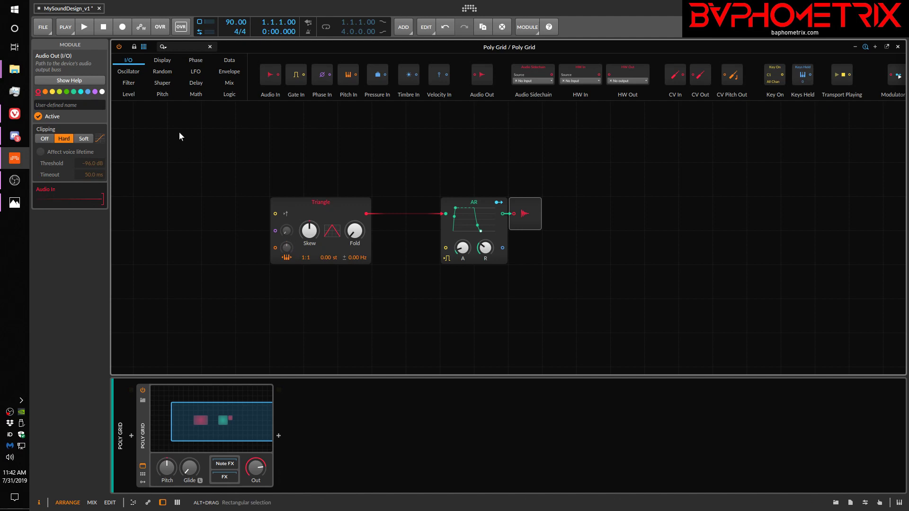
pyautogui.click(285, 257)
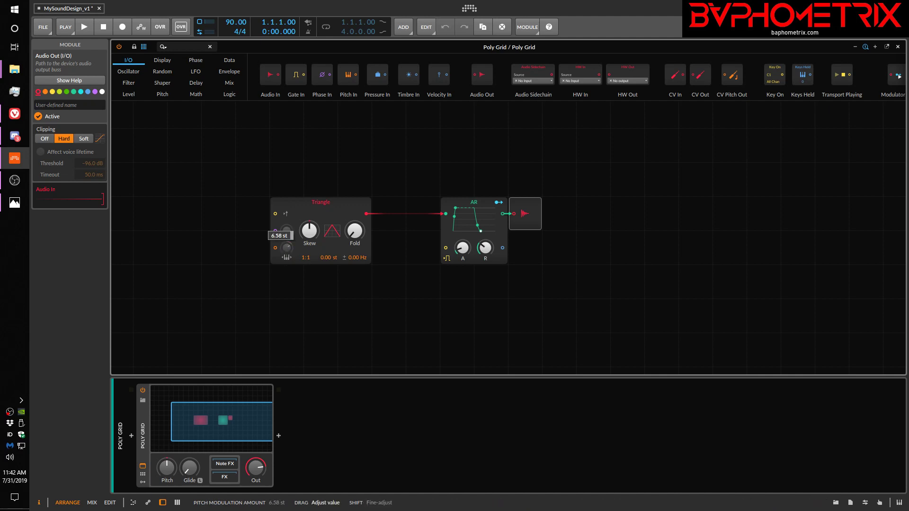
pyautogui.click(287, 258)
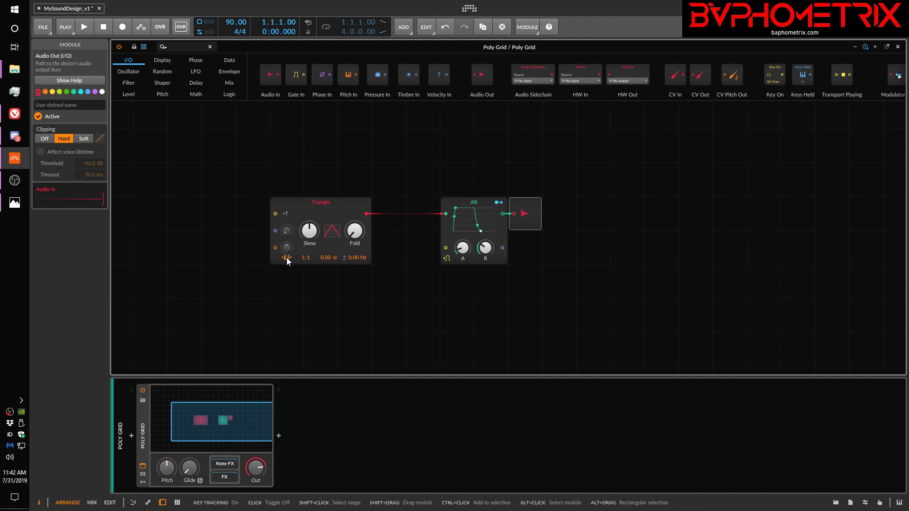
# - Try the Triangle's phase modulation amount and turn on its retriggering from incoming notes
pyautogui.click(286, 231)
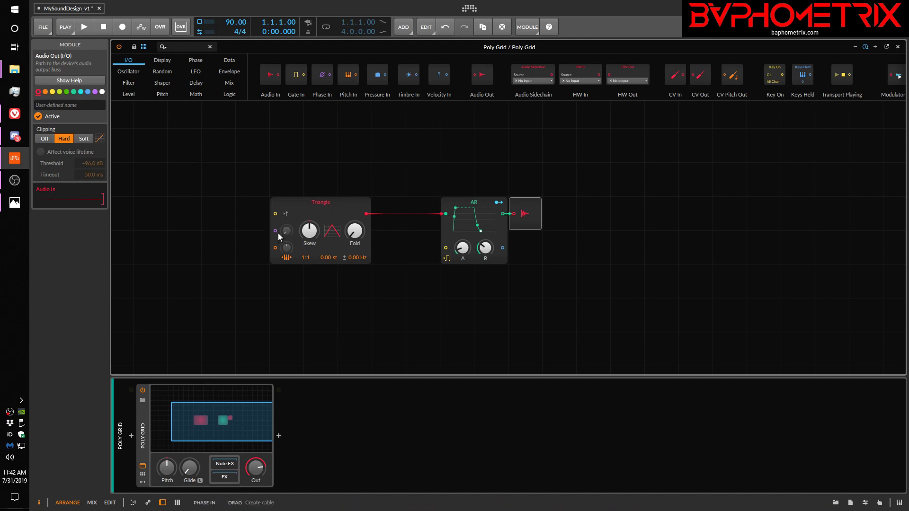
pyautogui.moveTo(286, 231); pyautogui.dragTo(286, 196)
pyautogui.click(286, 214)
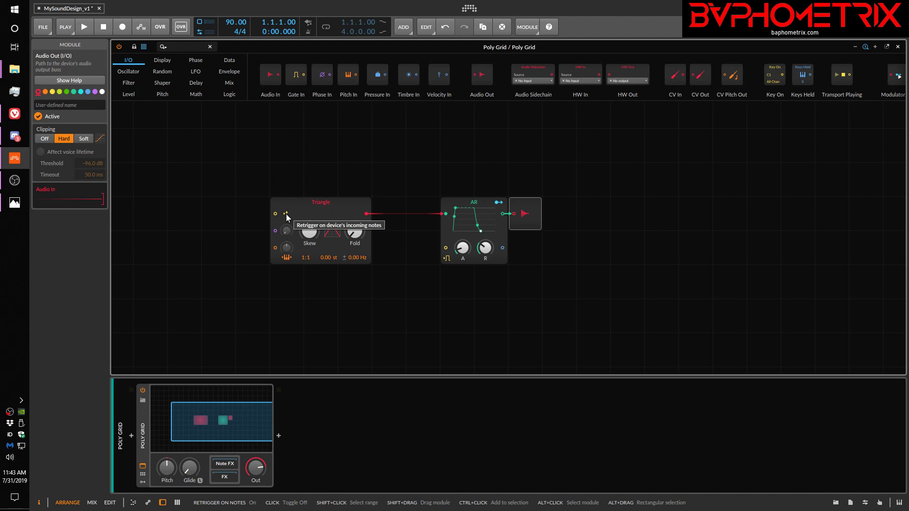
# - Add a Trigger module and a Gate In module above the Triangle, and delete both
pyautogui.click(231, 60)
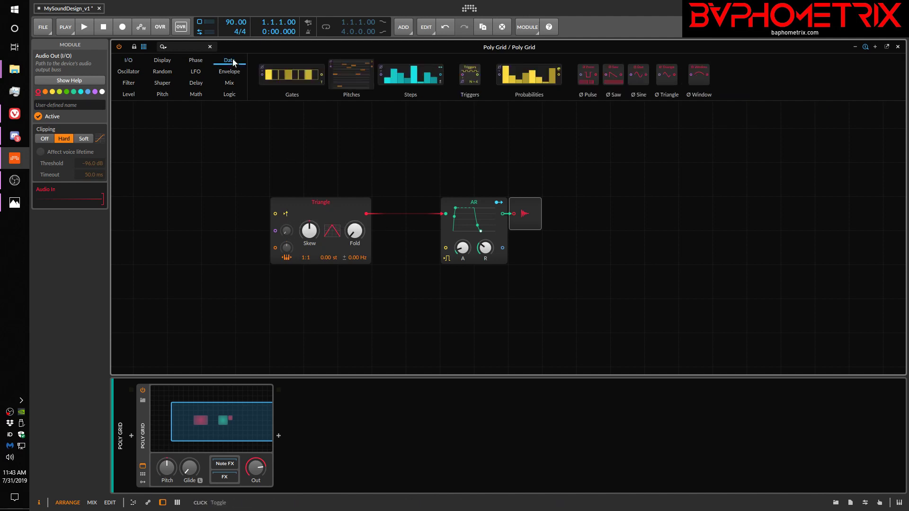
pyautogui.click(230, 95)
pyautogui.moveTo(294, 74); pyautogui.dragTo(294, 150)
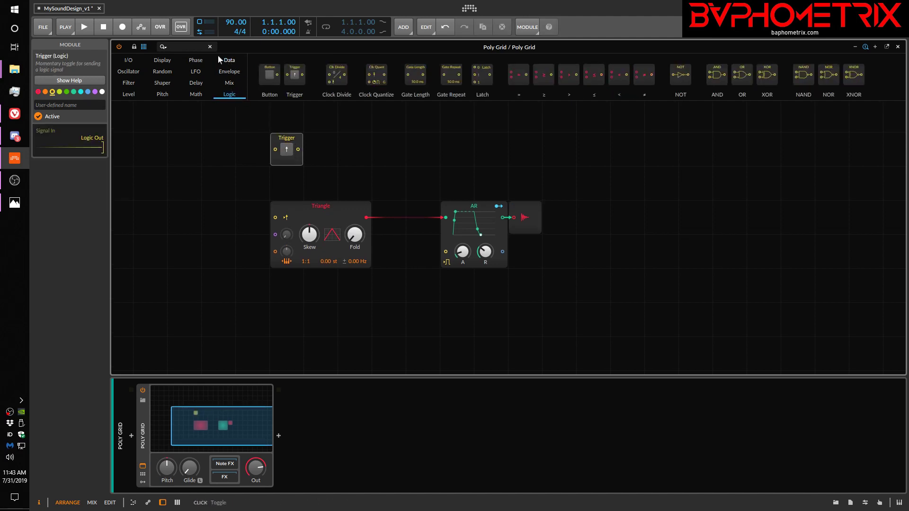
pyautogui.click(128, 60)
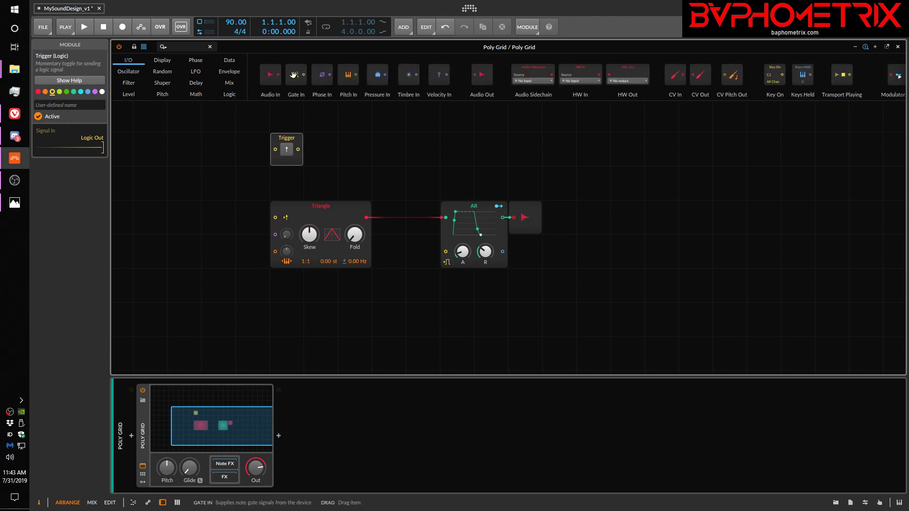
pyautogui.moveTo(295, 74); pyautogui.dragTo(228, 144)
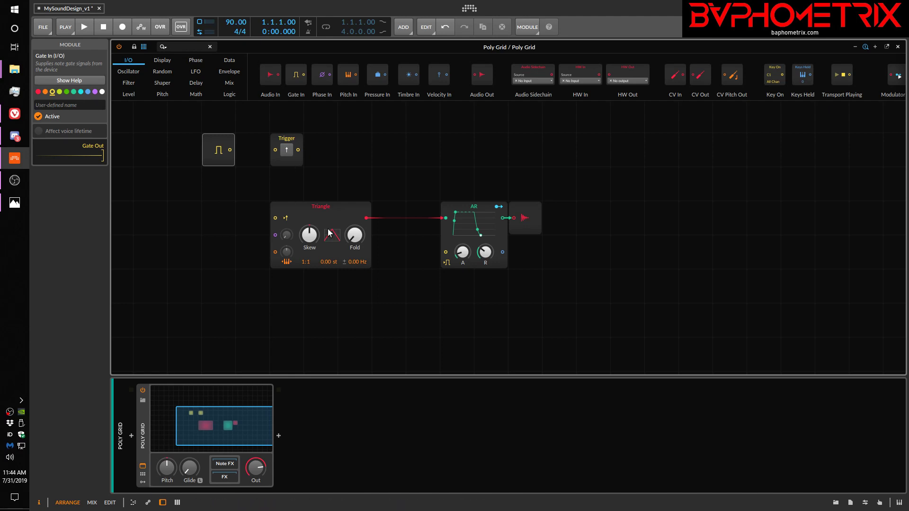
pyautogui.click(296, 137)
pyautogui.press('Delete')
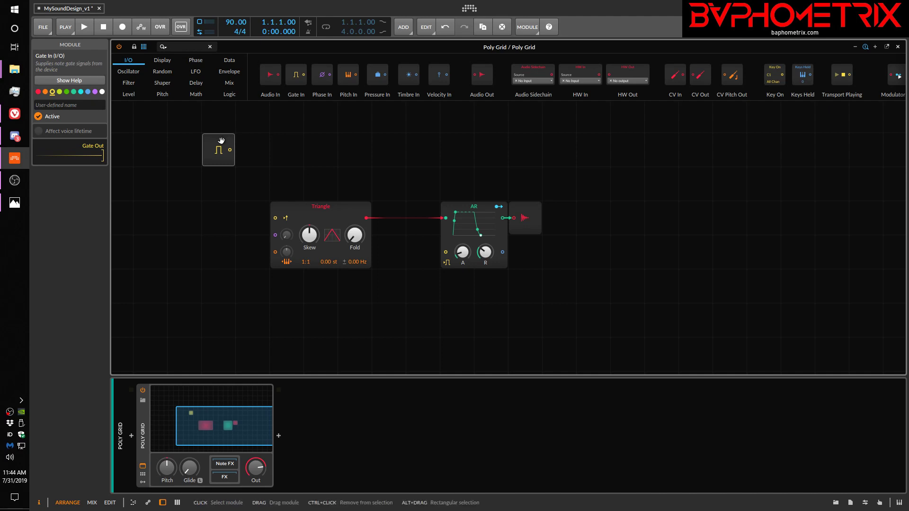
pyautogui.press('Delete')
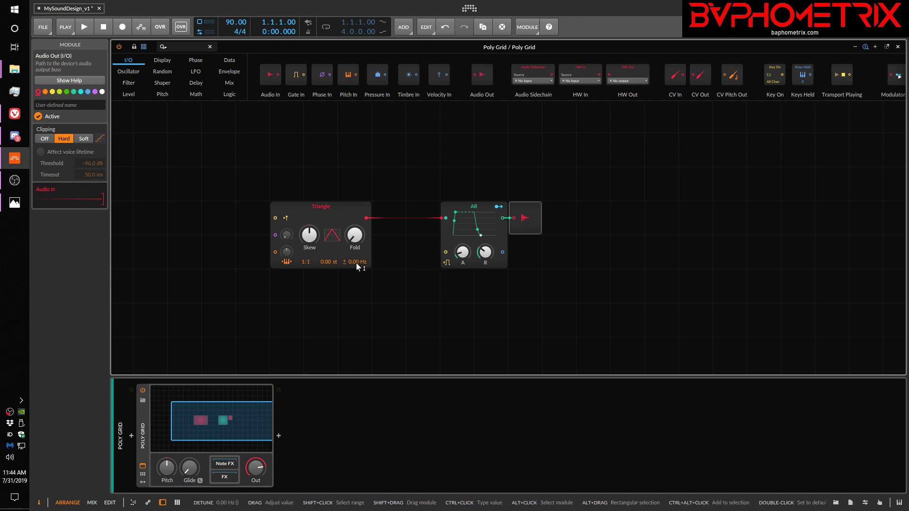
# - Set the Triangle's detune to ±0.33 Hz
pyautogui.moveTo(356, 262); pyautogui.dragTo(356, 262)
pyautogui.doubleClick(356, 262)
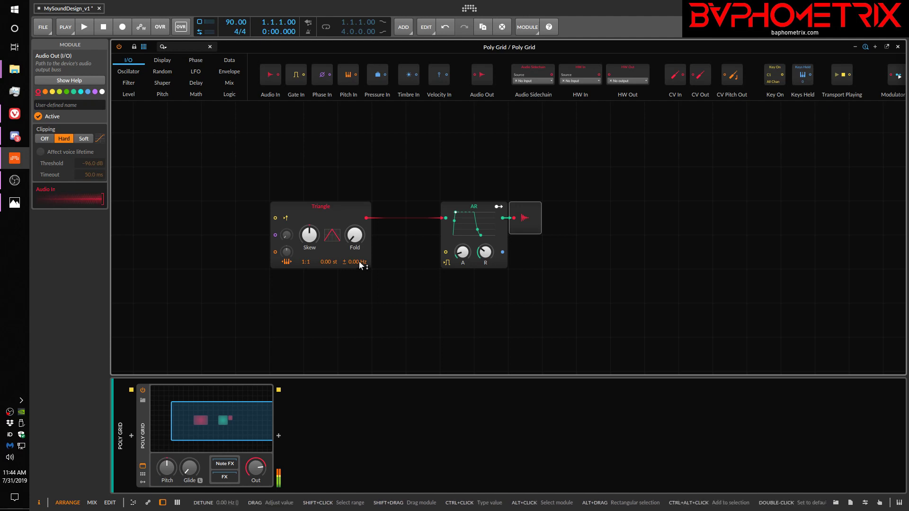
pyautogui.moveTo(359, 260); pyautogui.dragTo(357, 261)
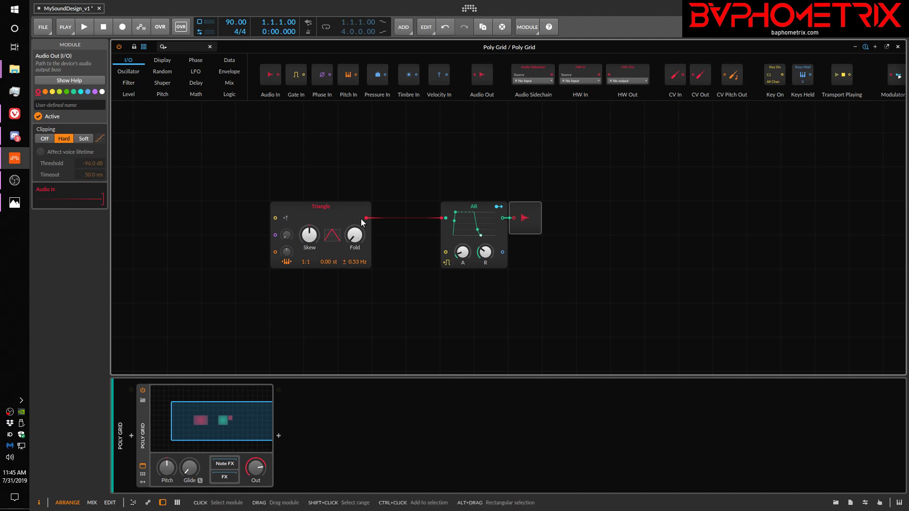
# - Insert an Oscilloscope between the Triangle and the AR envelope, and move the Triangle, AR and Audio Out modules apart around it
pyautogui.click(161, 55)
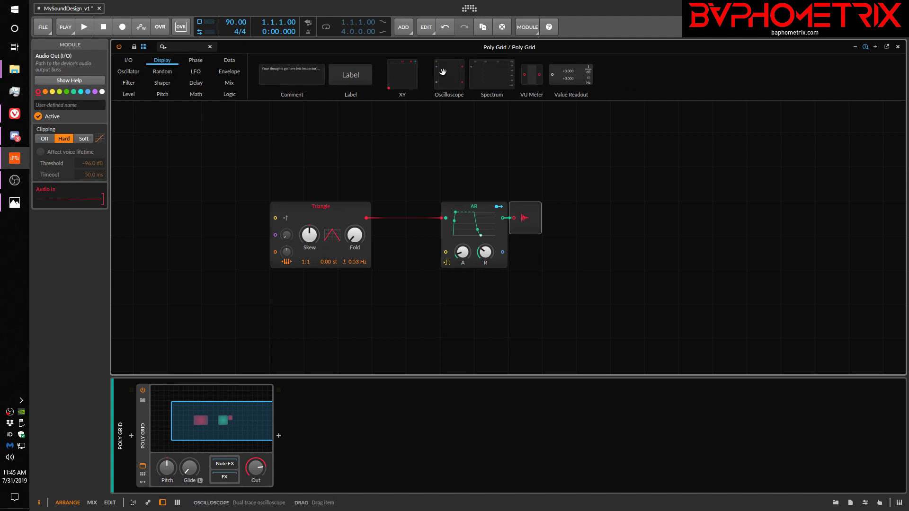
pyautogui.moveTo(441, 93); pyautogui.dragTo(517, 159)
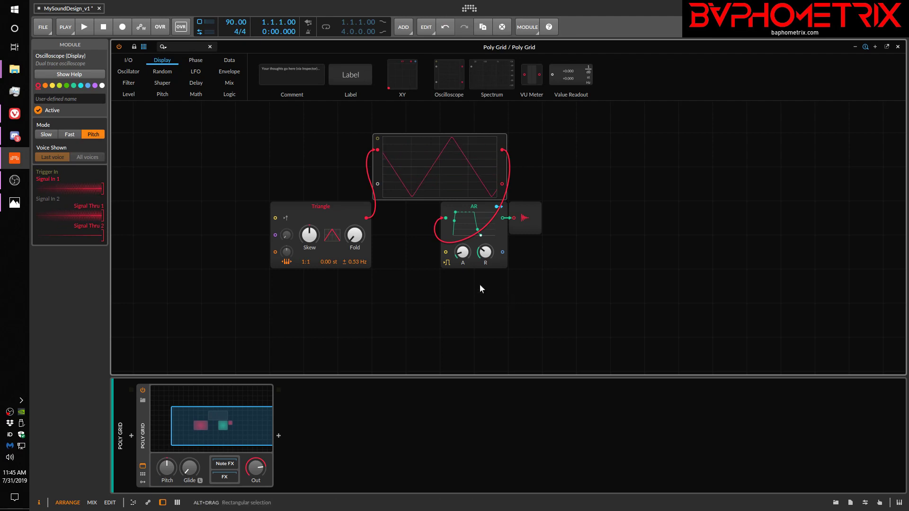
pyautogui.moveTo(479, 285); pyautogui.dragTo(633, 214)
pyautogui.moveTo(354, 219); pyautogui.dragTo(320, 219)
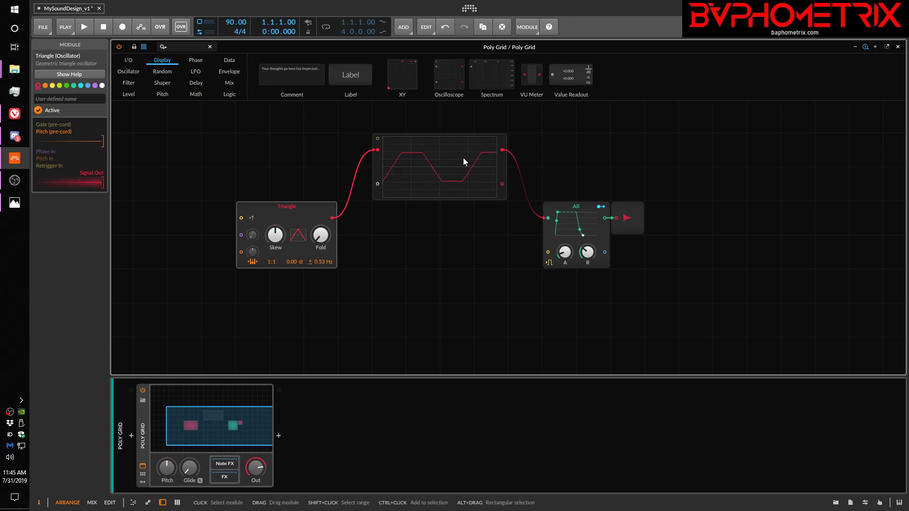
# - Reset the Triangle's detune to 0.00 Hz and raise its Fold amount
pyautogui.doubleClick(320, 262)
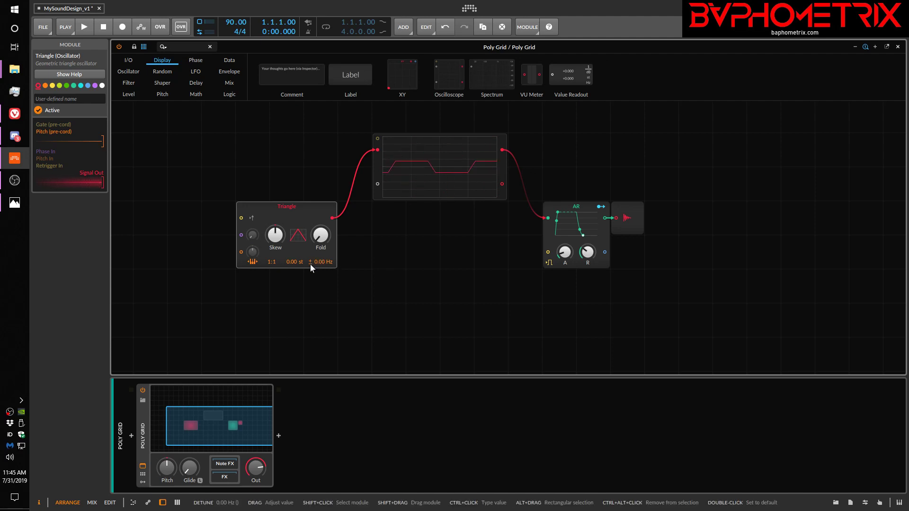
pyautogui.click(309, 262)
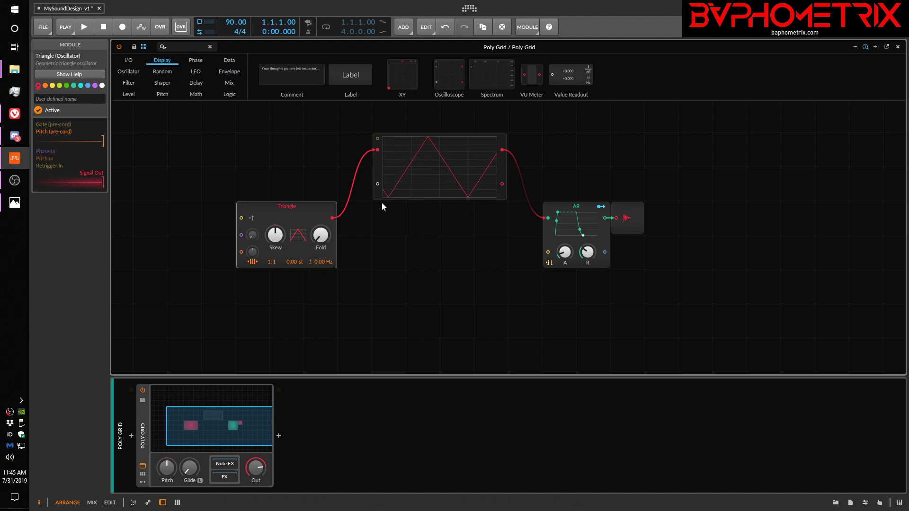
pyautogui.moveTo(282, 237); pyautogui.dragTo(320, 233)
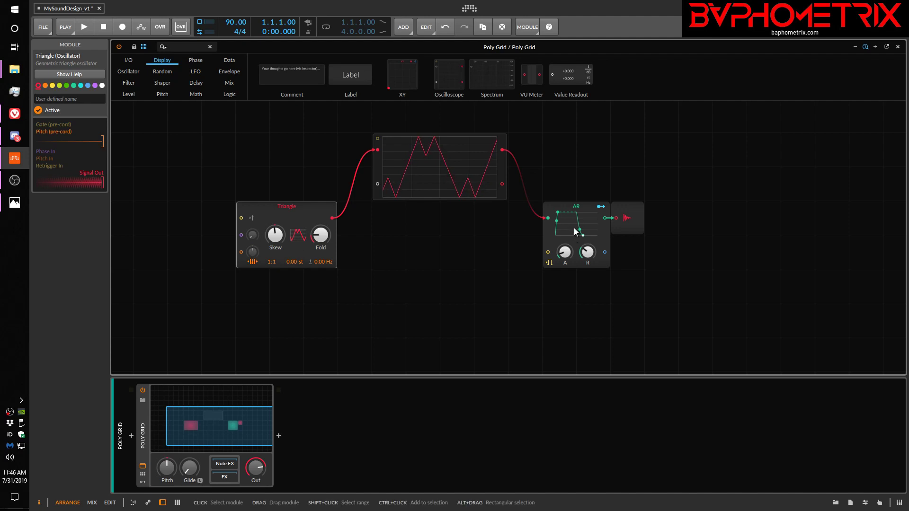
# - Deactivate the AR envelope to bypass it, and activate it again
pyautogui.click(586, 216)
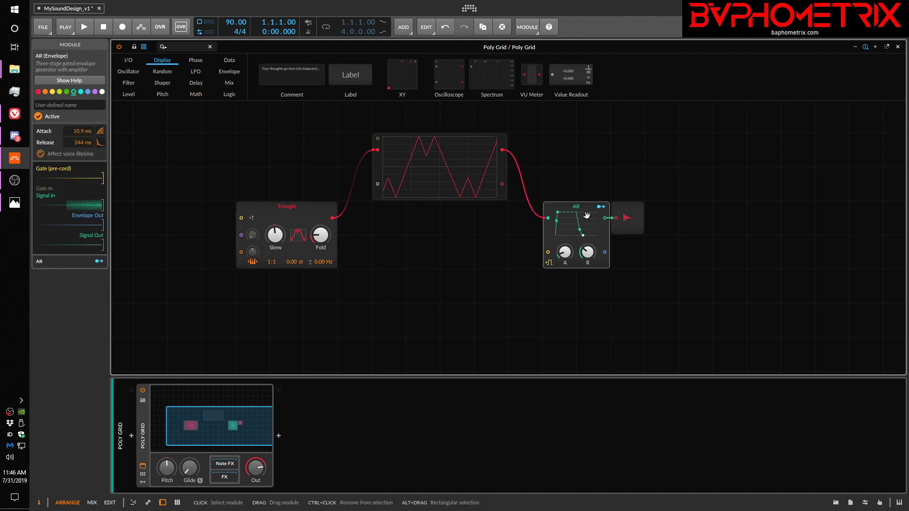
pyautogui.hotkey('alt', 'a')
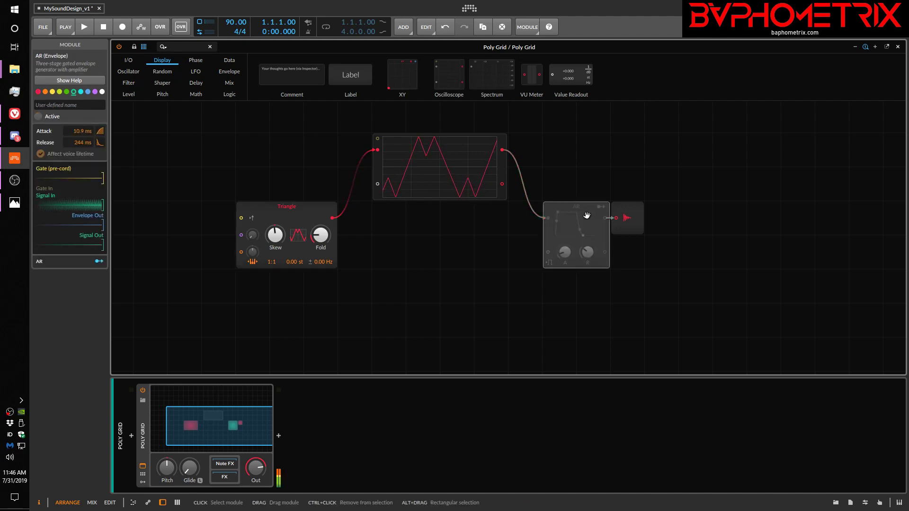
pyautogui.hotkey('alt', 'a')
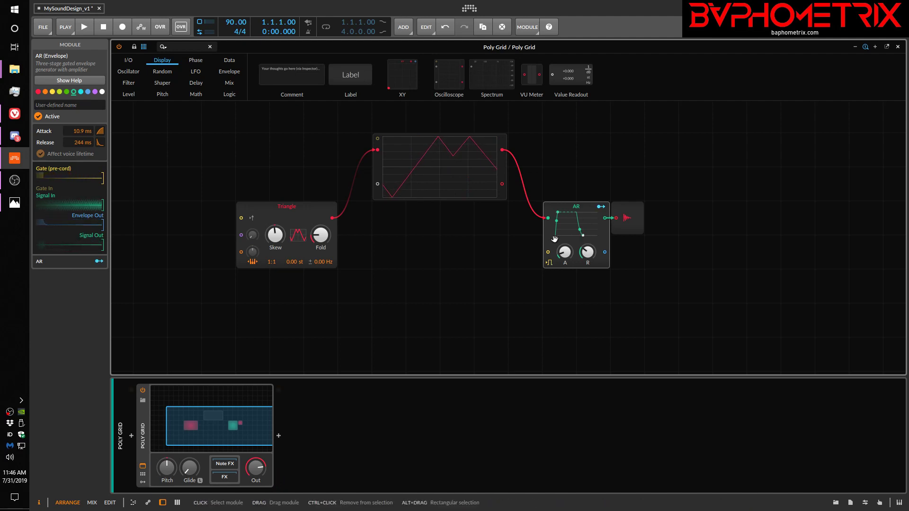
# - Set the AR envelope's attack to 496 ms and its release to 2.83 s
pyautogui.moveTo(566, 253); pyautogui.dragTo(566, 223)
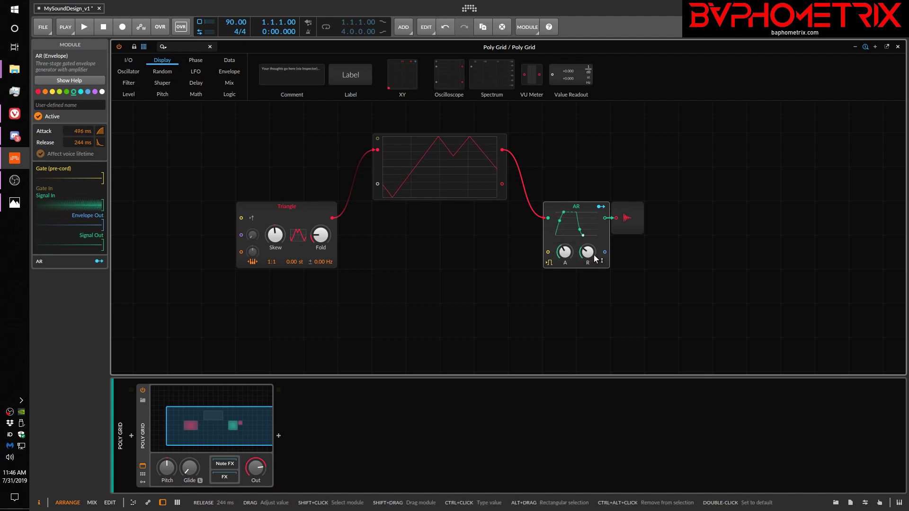
pyautogui.moveTo(587, 252); pyautogui.dragTo(588, 227)
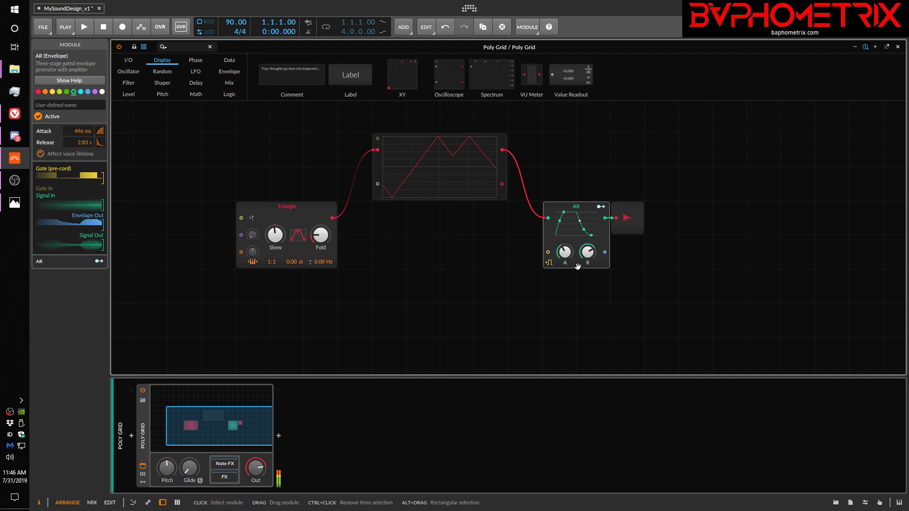
# - Turn off the AR envelope's gating from incoming notes and connect a Gates sequencer to its gate input
pyautogui.click(549, 262)
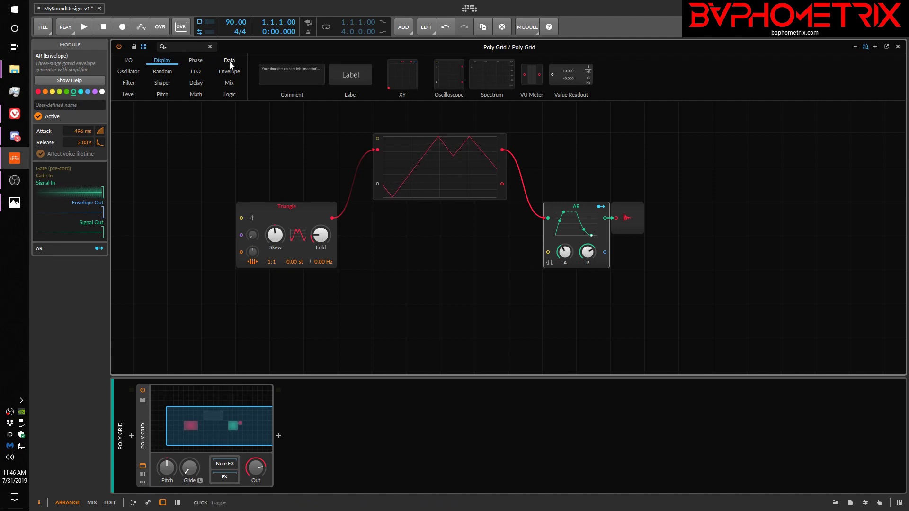
pyautogui.moveTo(227, 62)
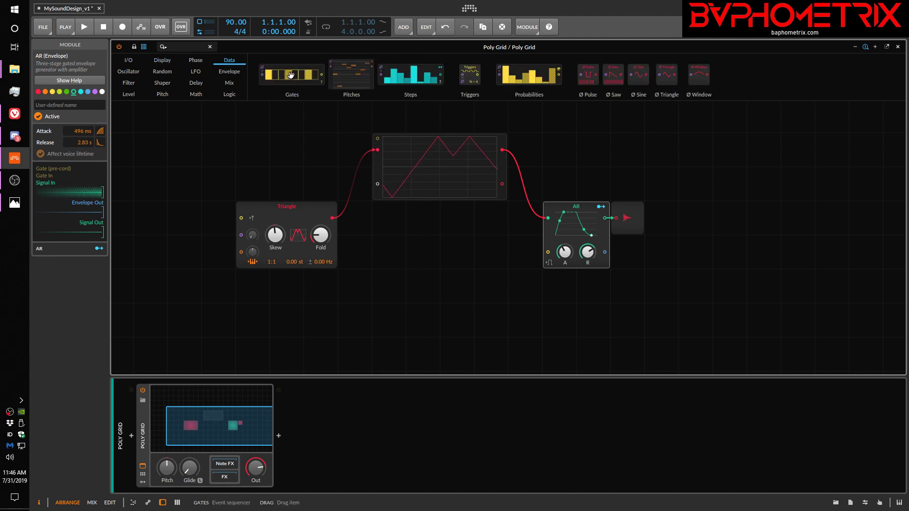
pyautogui.moveTo(291, 75); pyautogui.dragTo(567, 282)
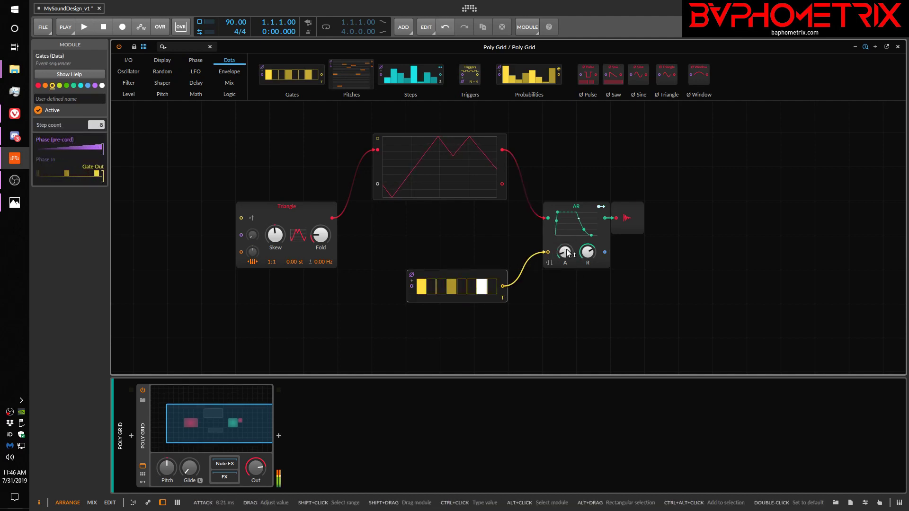
# - Set the AR envelope's release to 717 ms, and unplug and reconnect the Gates cable with incoming-note gating turned on
pyautogui.moveTo(588, 252)
pyautogui.mouseDown()
pyautogui.moveTo(589, 259)
pyautogui.moveTo(589, 251)
pyautogui.mouseUp()
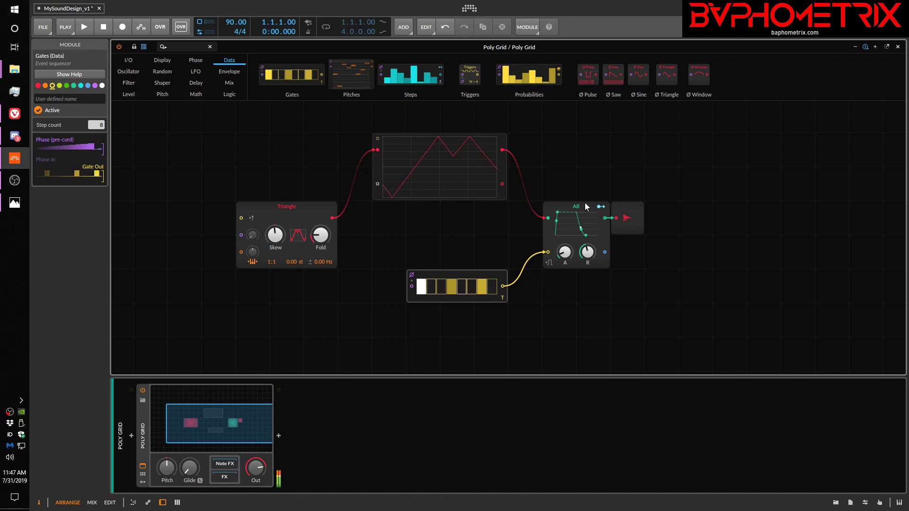
pyautogui.click(548, 254)
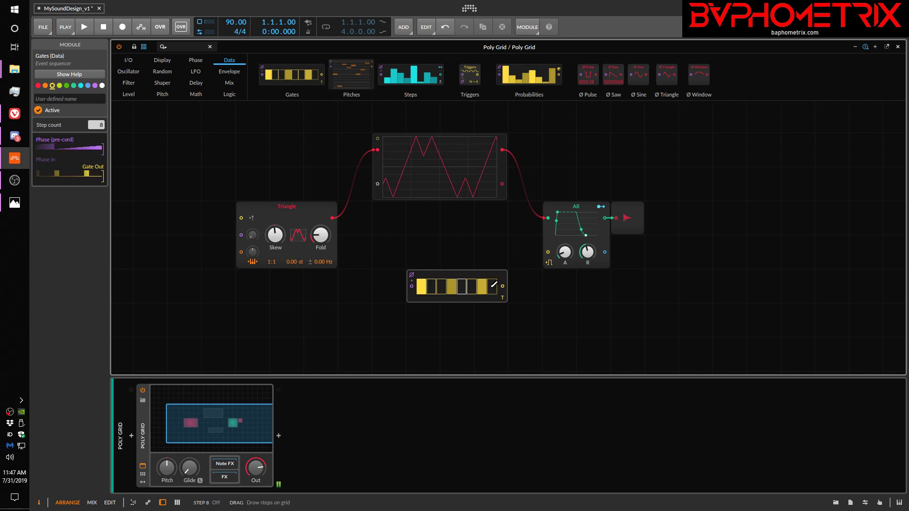
pyautogui.moveTo(502, 287); pyautogui.dragTo(548, 252)
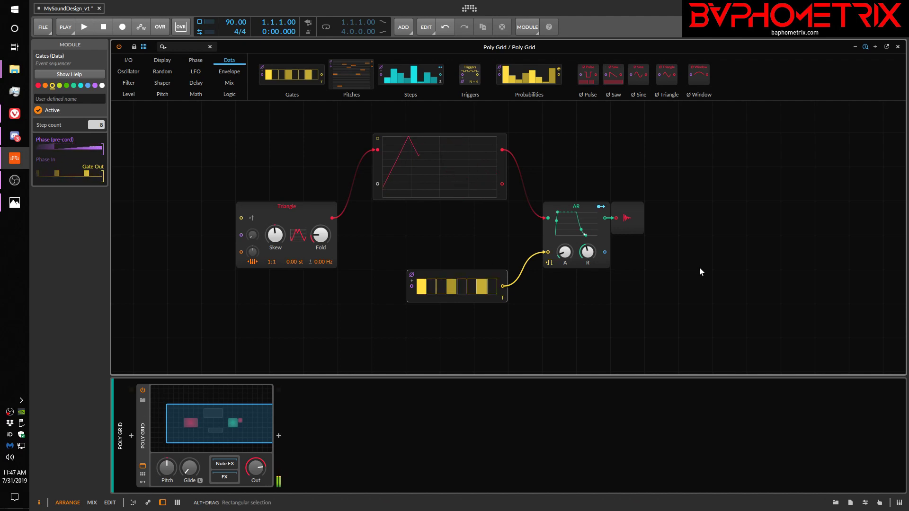
# - Repeatedly unplug the Gates sequencer from the AR envelope's gate input and plug it back in to compare gating
pyautogui.click(549, 255)
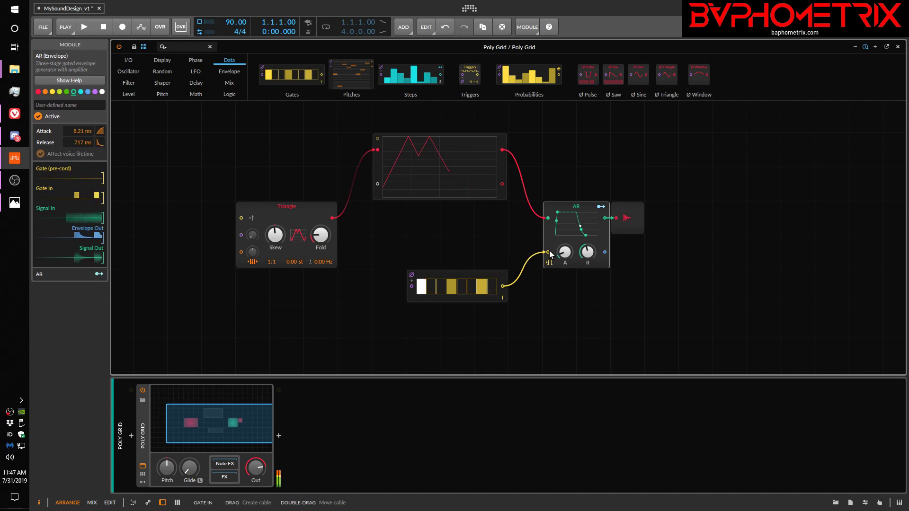
pyautogui.doubleClick(549, 251)
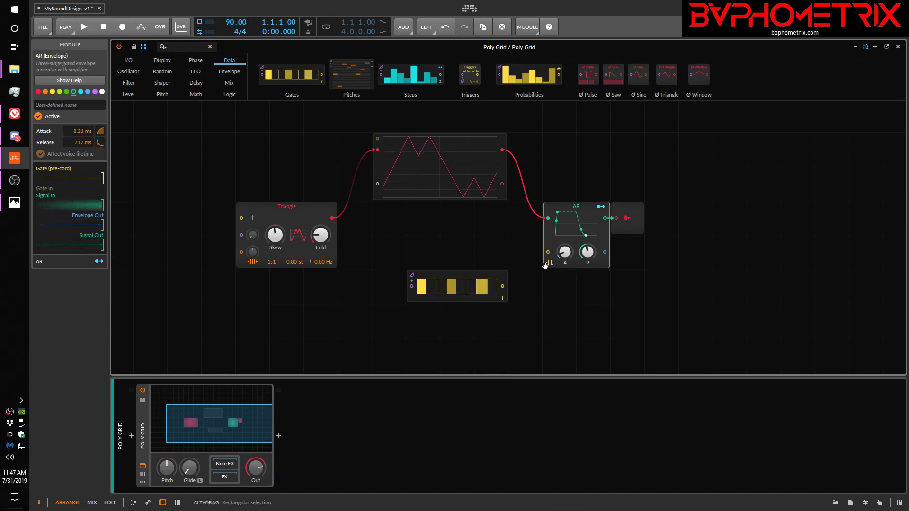
pyautogui.moveTo(502, 286); pyautogui.dragTo(548, 252)
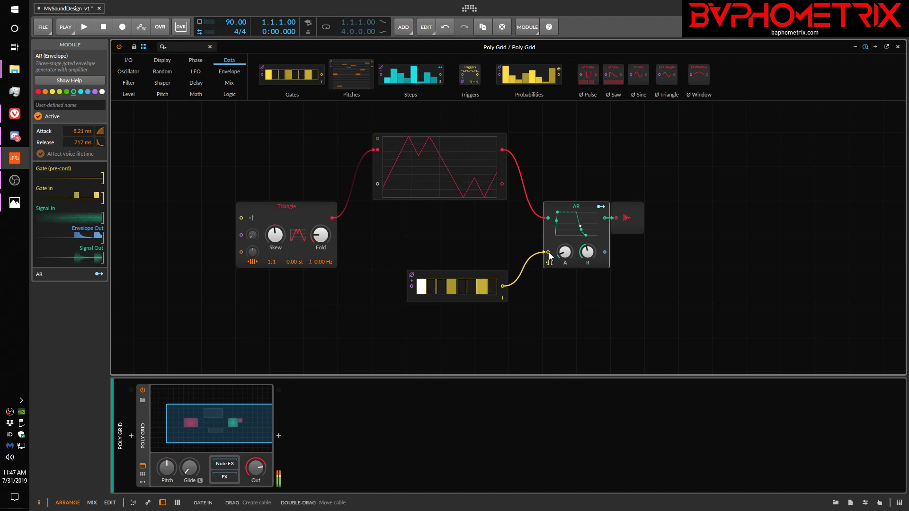
pyautogui.doubleClick(548, 252)
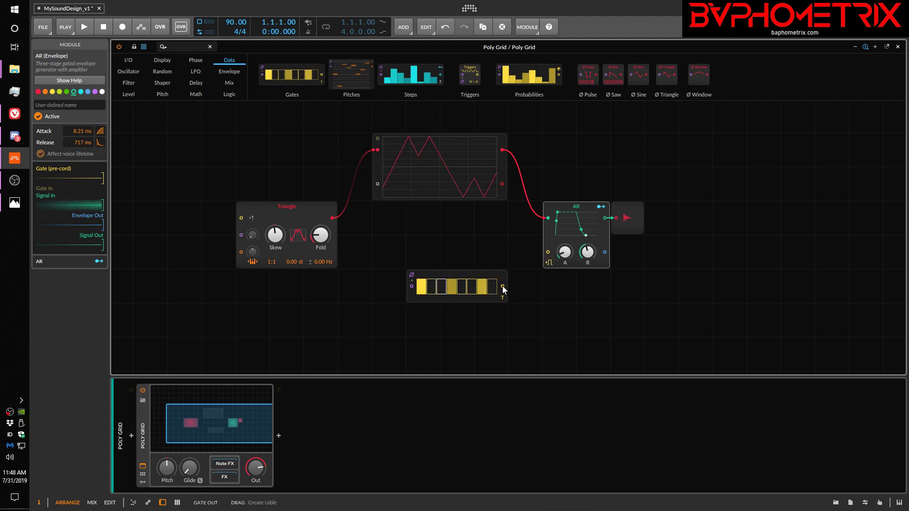
pyautogui.moveTo(502, 287); pyautogui.dragTo(546, 253)
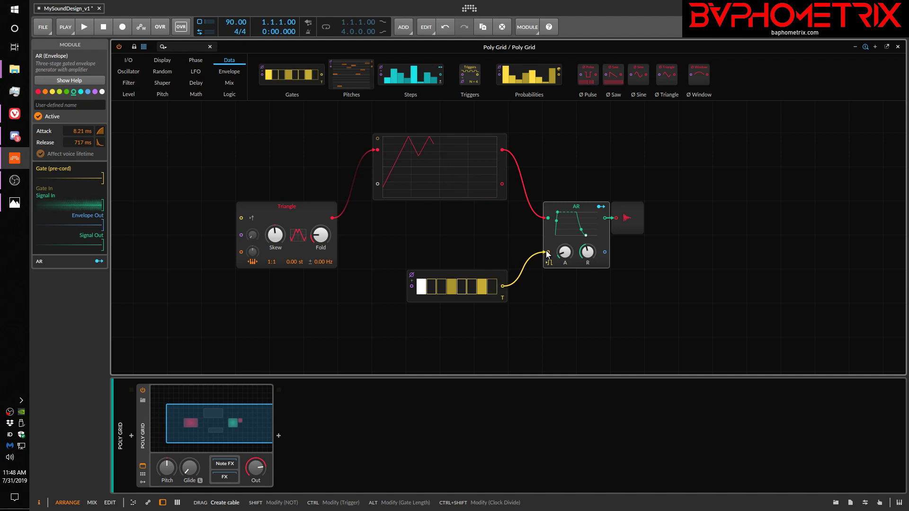
# - Clear steps 4 and 7 in the Gates sequencer, and disconnect it from the AR envelope's gate input
pyautogui.click(483, 284)
pyautogui.click(452, 285)
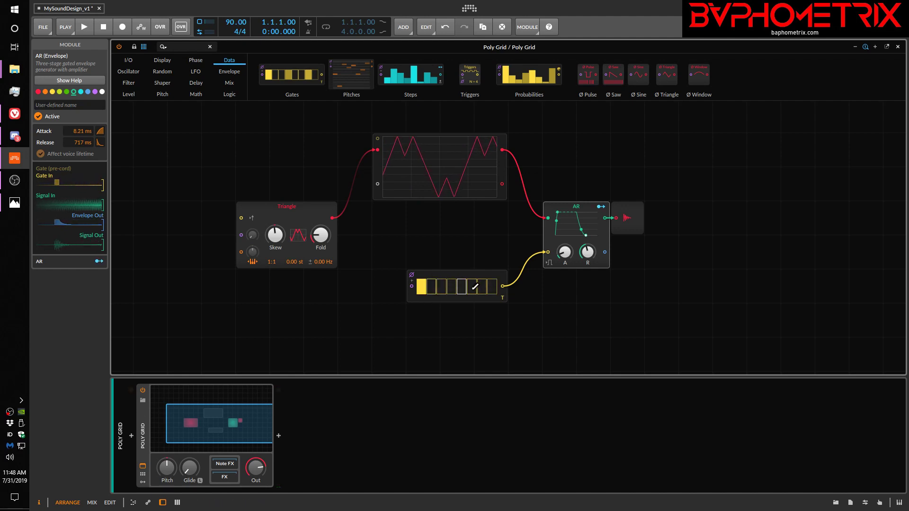
pyautogui.doubleClick(547, 253)
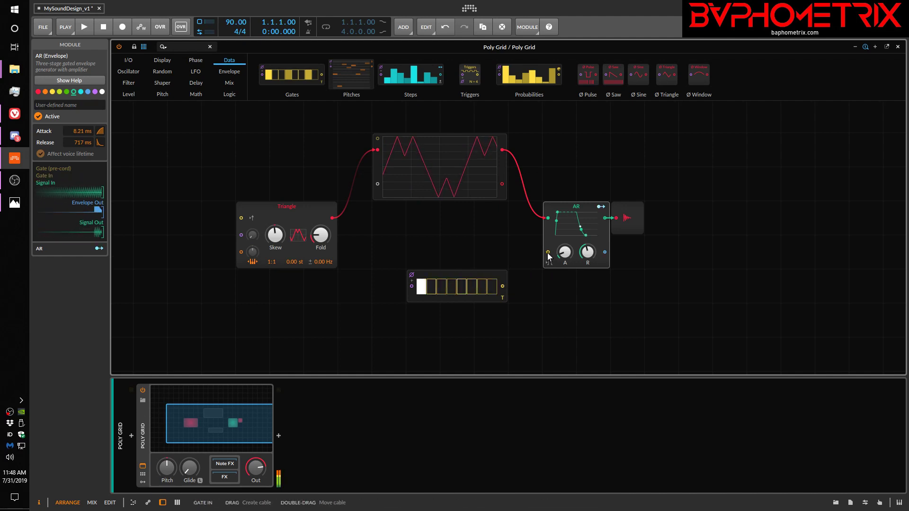
# - Toggle the AR envelope's gating from incoming notes on and off, leaving it on
pyautogui.click(549, 263)
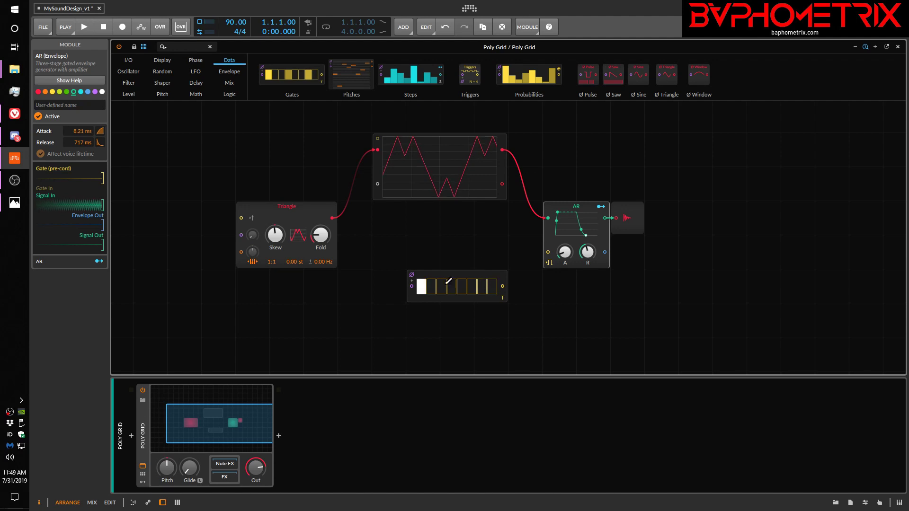
pyautogui.click(549, 264)
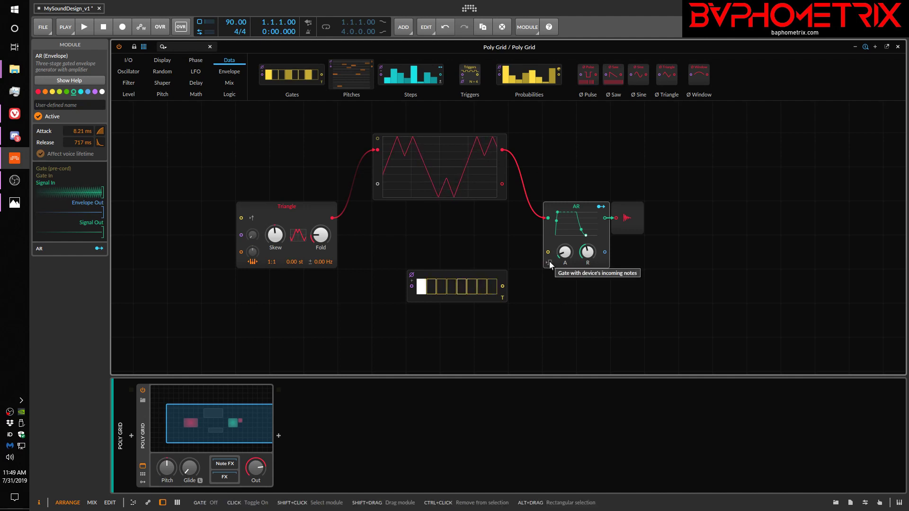
pyautogui.click(549, 262)
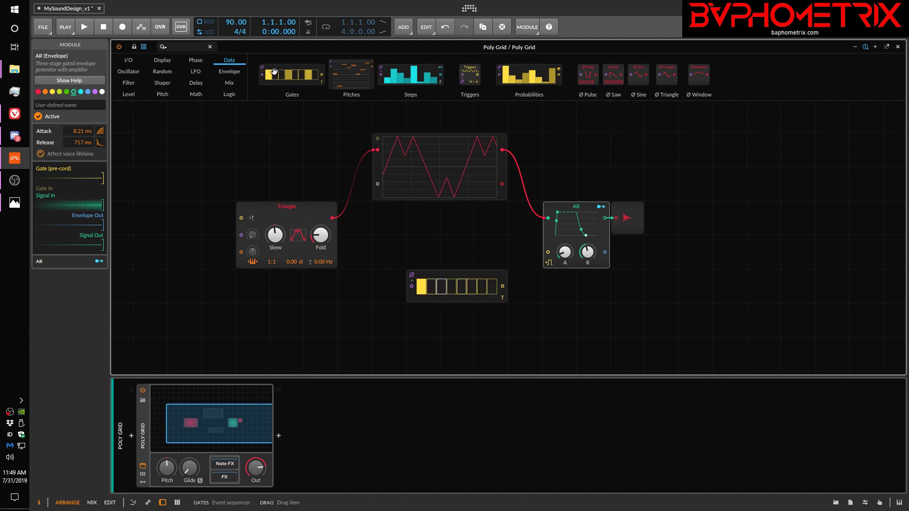
# - Add a second Gates sequencer below the first with its device phase turned off, and briefly run playback
pyautogui.moveTo(275, 72); pyautogui.dragTo(321, 322)
pyautogui.click(295, 333)
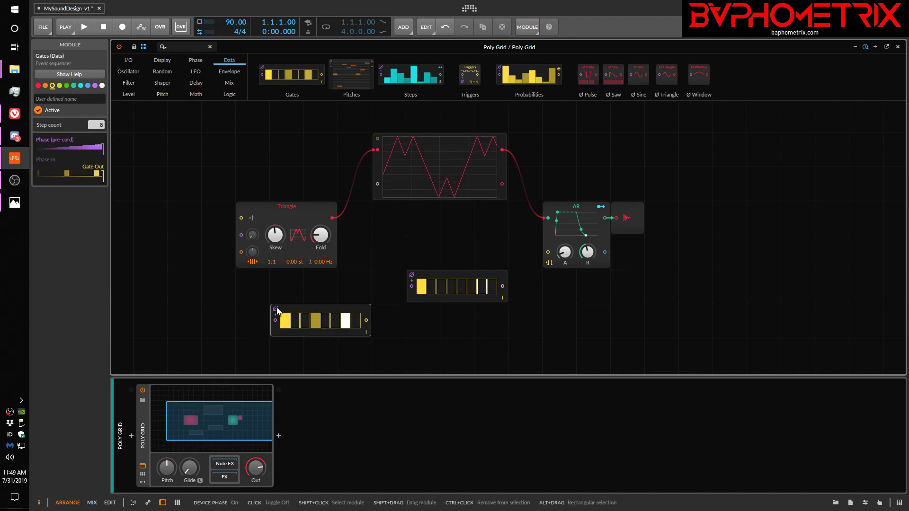
pyautogui.click(276, 309)
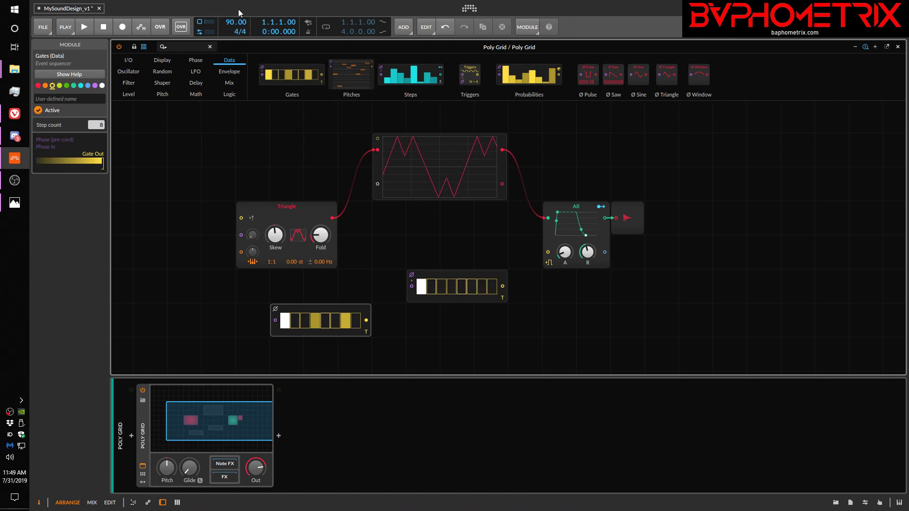
pyautogui.click(86, 27)
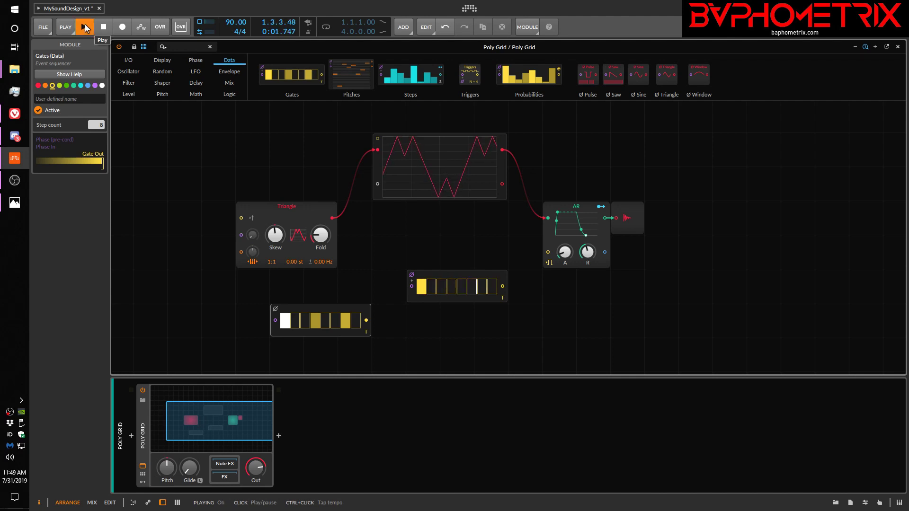
pyautogui.click(86, 27)
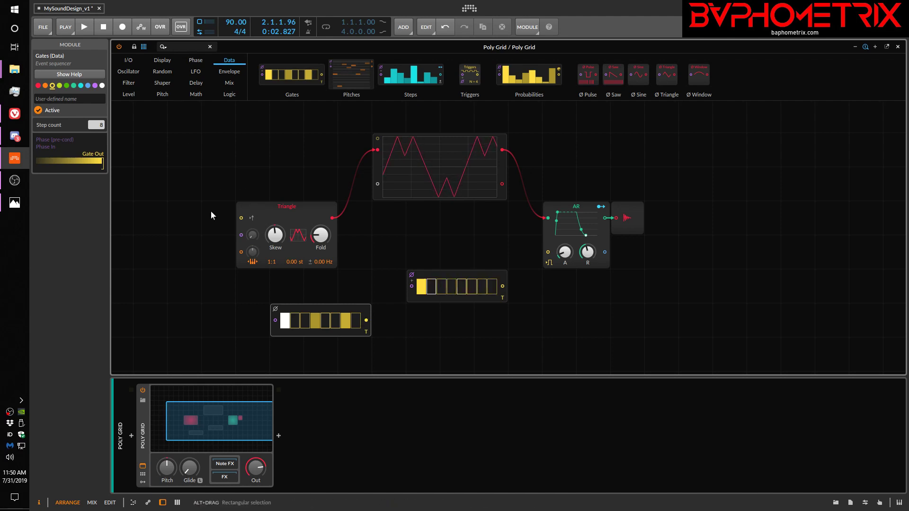
# - Add a Transport LFO module beside the second Gates sequencer and connect its phase output to the sequencer's phase input
pyautogui.click(195, 71)
pyautogui.moveTo(360, 75); pyautogui.dragTo(173, 326)
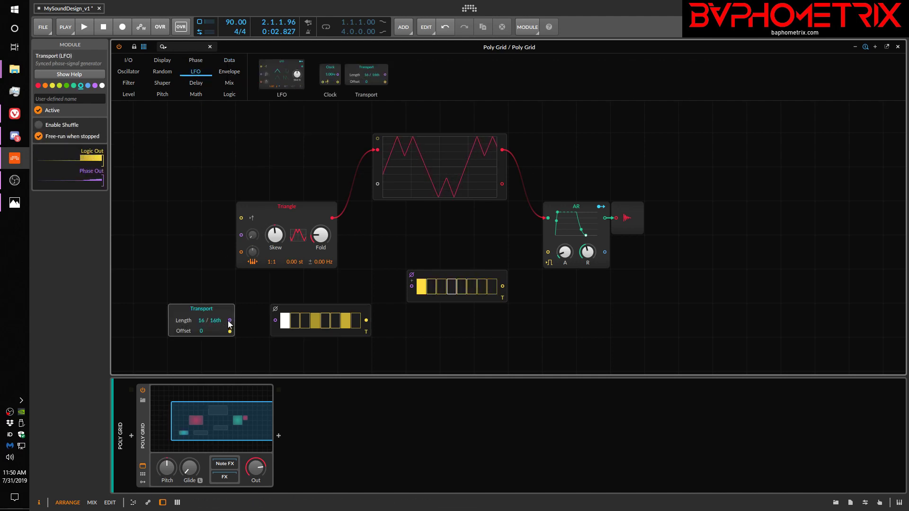
pyautogui.moveTo(229, 320); pyautogui.dragTo(274, 321)
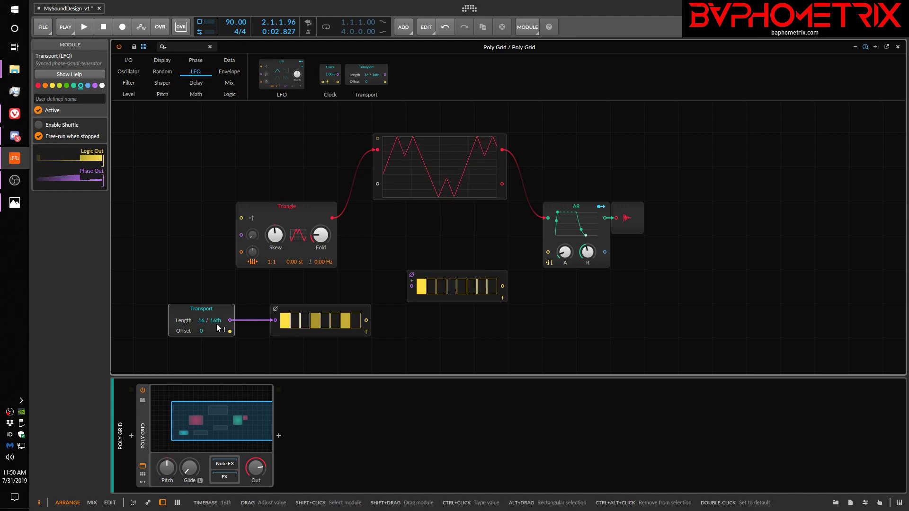
pyautogui.doubleClick(275, 320)
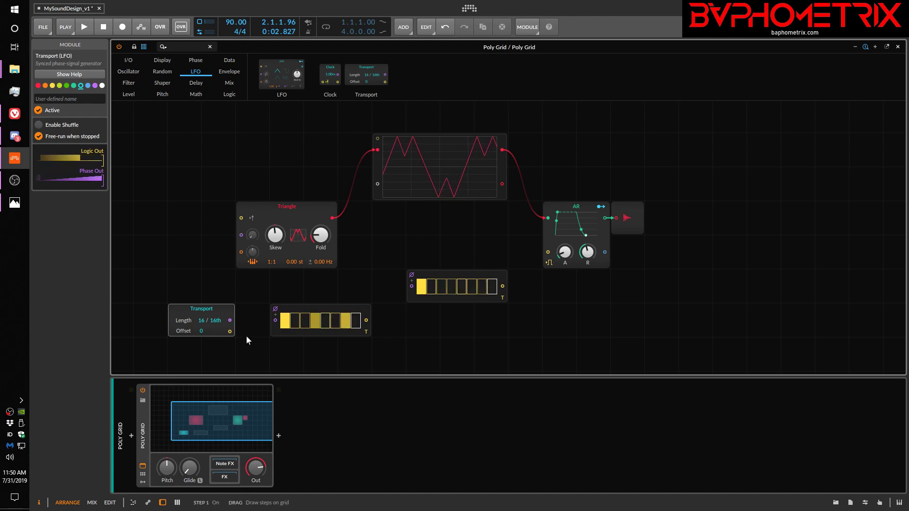
pyautogui.moveTo(230, 320); pyautogui.dragTo(275, 320)
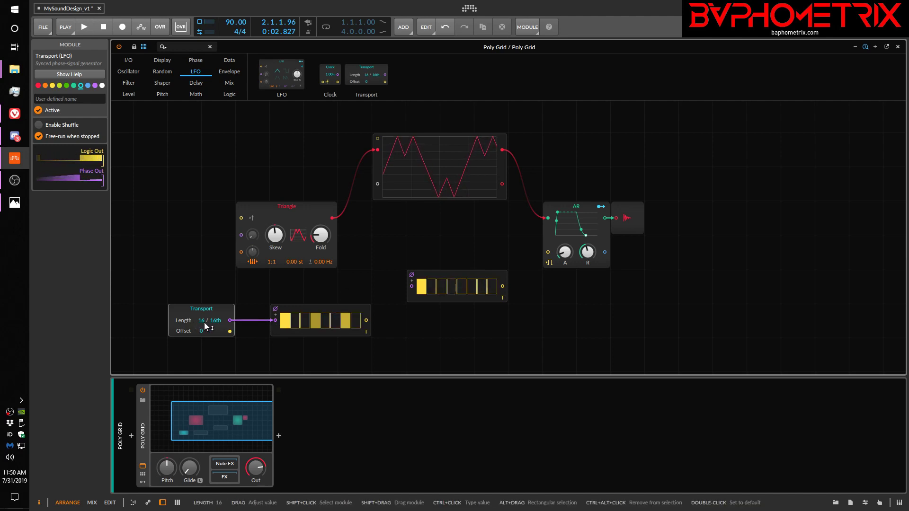
# - Try Transport lengths of 8 and finally 32 sixteenths, and briefly connect the second Gates sequencer to the AR envelope's gate input
pyautogui.moveTo(204, 322); pyautogui.dragTo(205, 325)
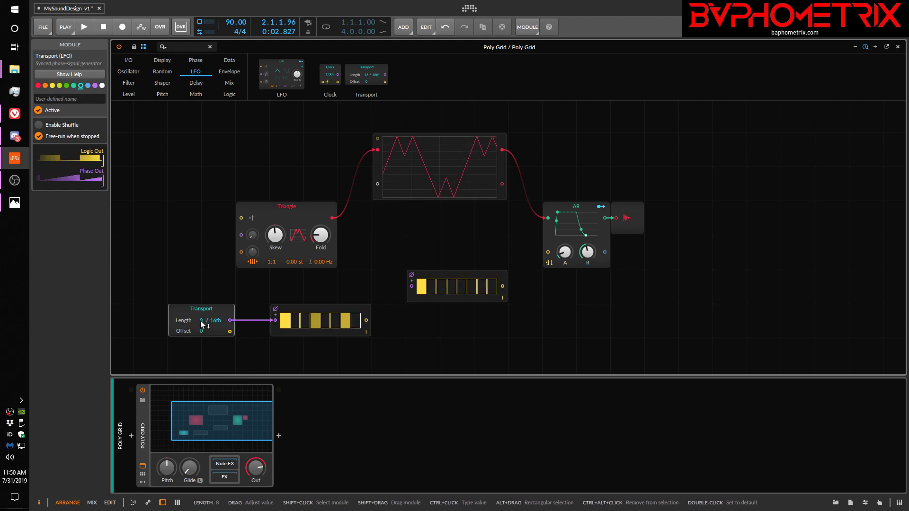
pyautogui.moveTo(201, 324)
pyautogui.mouseDown()
pyautogui.moveTo(202, 316)
pyautogui.moveTo(201, 324)
pyautogui.mouseUp()
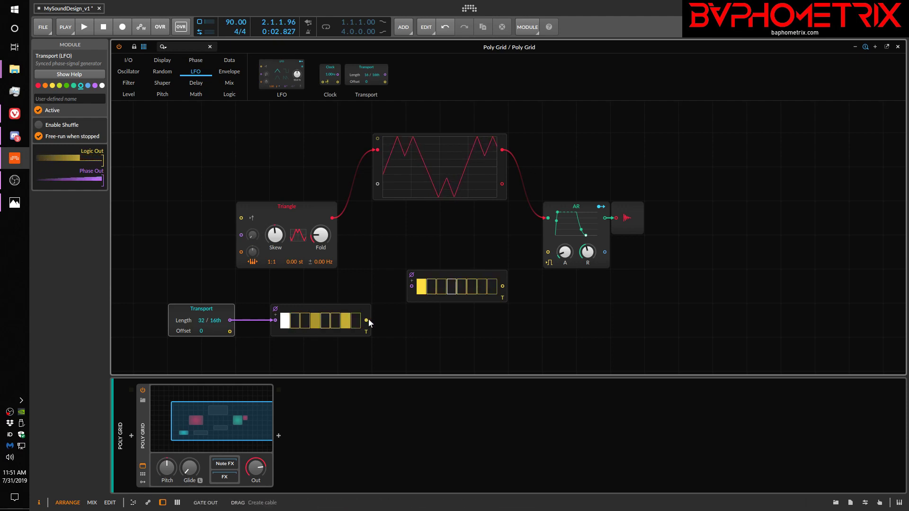
pyautogui.moveTo(368, 320); pyautogui.dragTo(548, 252)
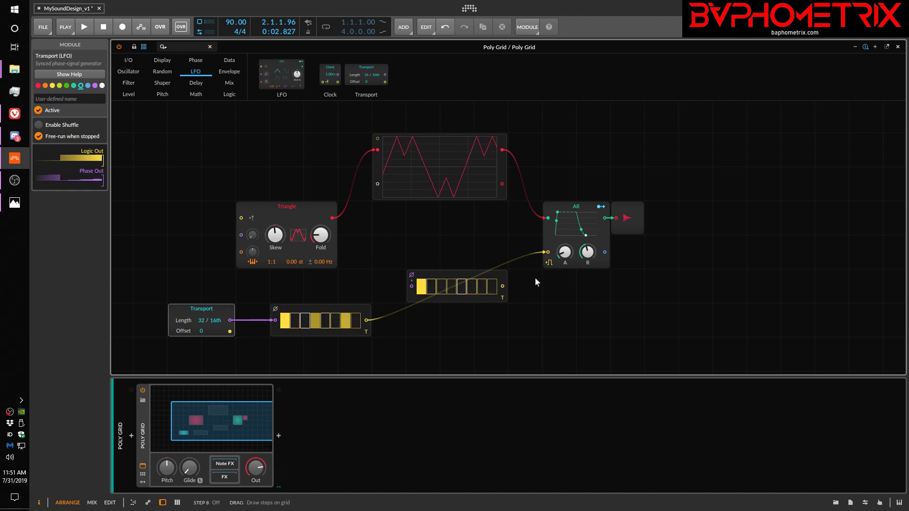
pyautogui.doubleClick(548, 252)
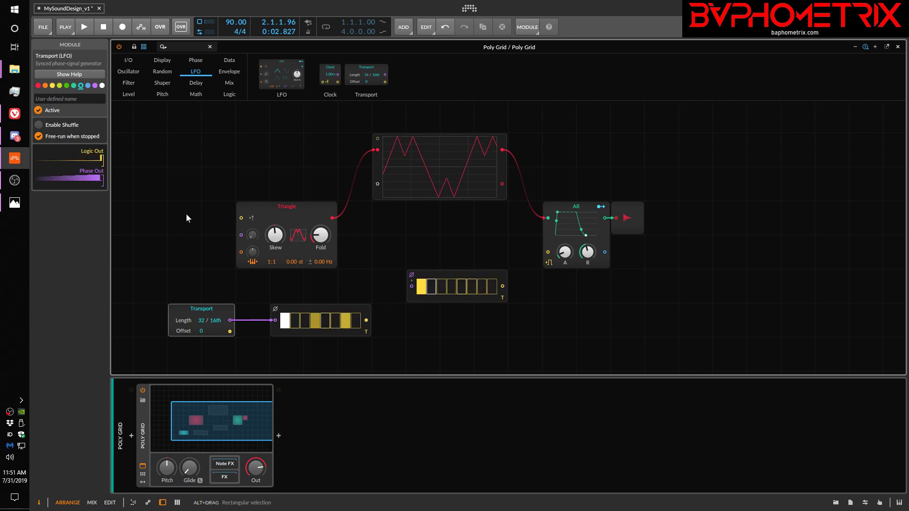
# - Display the Math modules, and switch the second Gates sequencer from the Transport's phase cable back to its device phase
pyautogui.click(195, 94)
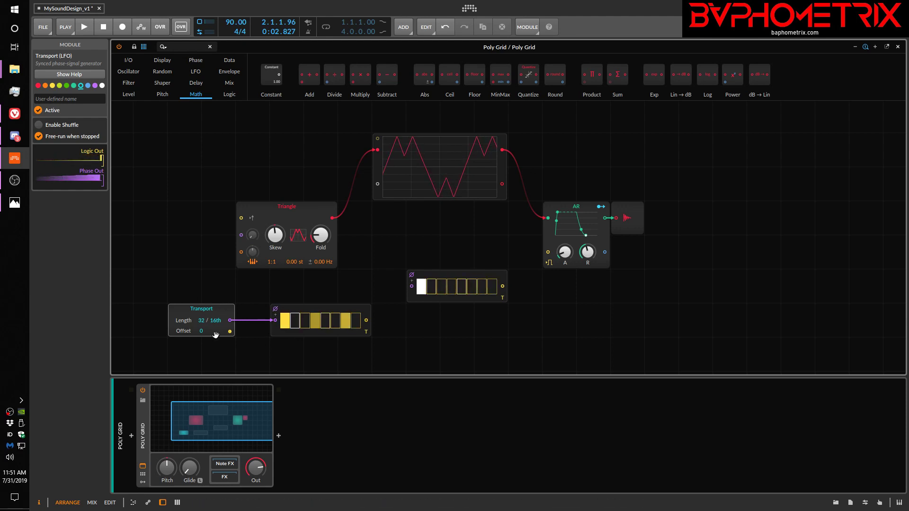
pyautogui.doubleClick(276, 321)
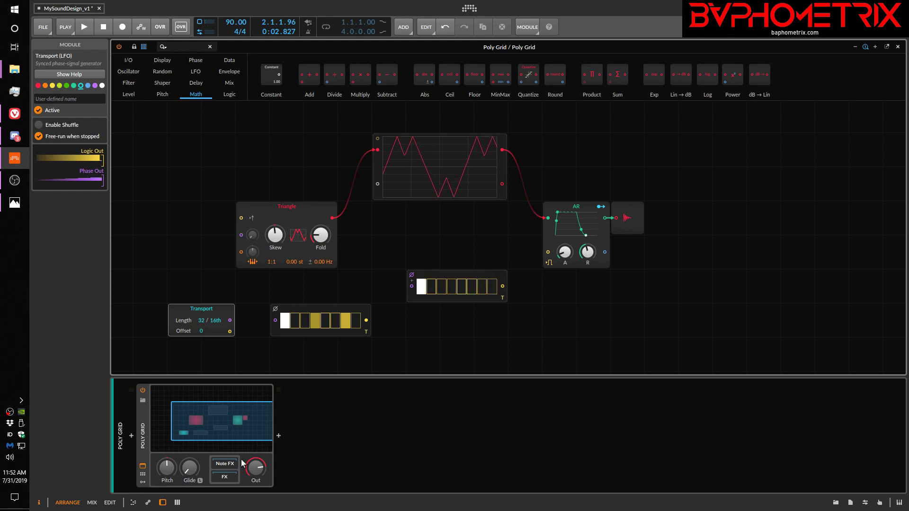
pyautogui.click(276, 309)
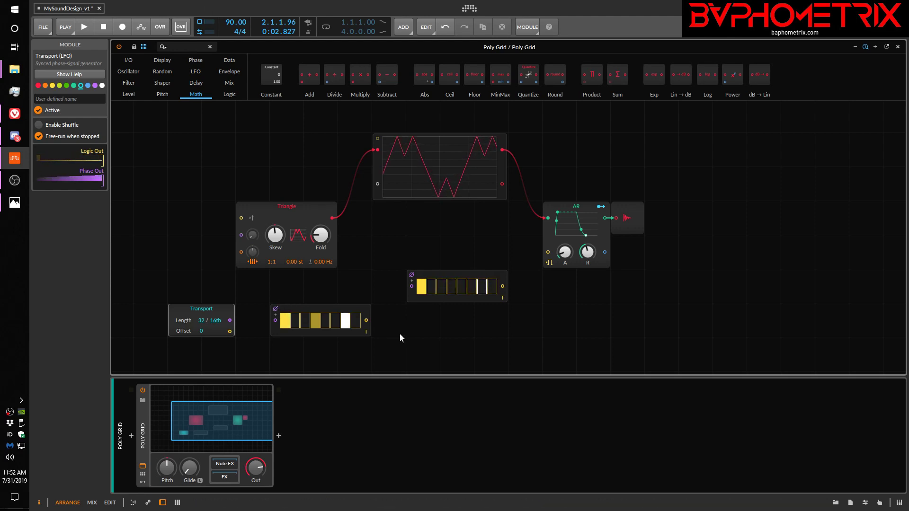